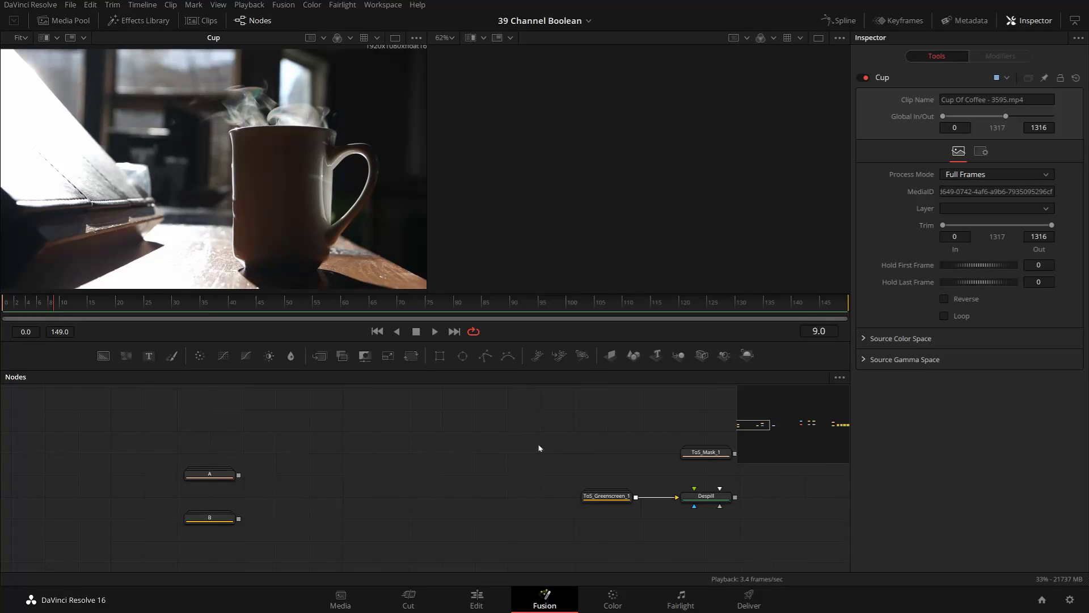
Display node A in the first viewer and node B in the second viewer
{"action": "left_click_drag", "start_coordinate": [539, 448], "coordinate": [548, 423]}
{"action": "scroll", "coordinate": [513, 457], "scroll_direction": "up", "scroll_amount": 2}
{"action": "left_click_drag", "start_coordinate": [478, 471], "coordinate": [510, 455]}
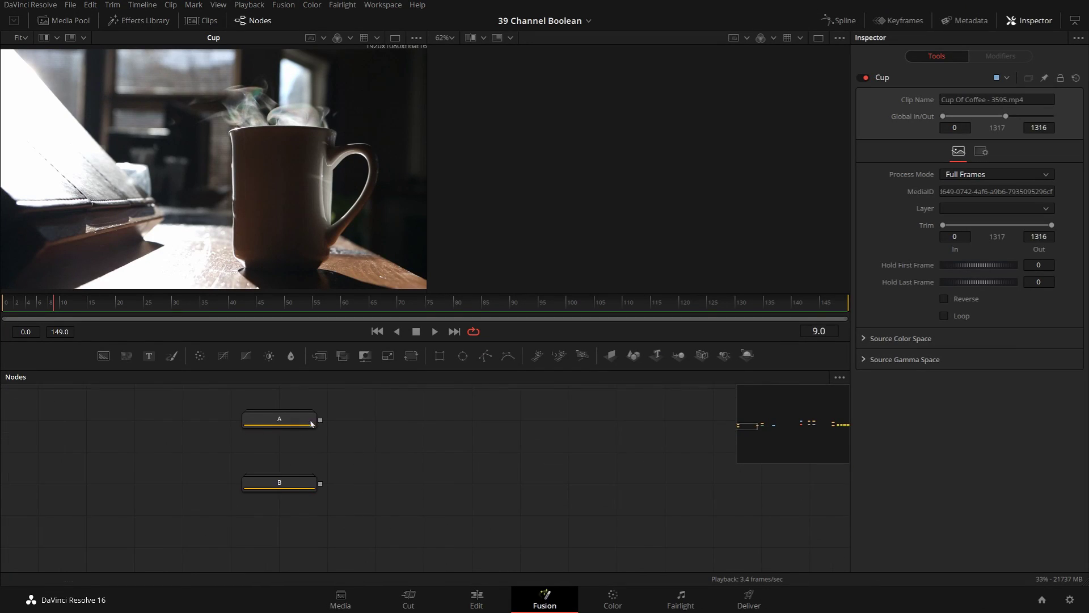
{"action": "left_click", "coordinate": [311, 423]}
{"action": "key", "text": "1"}
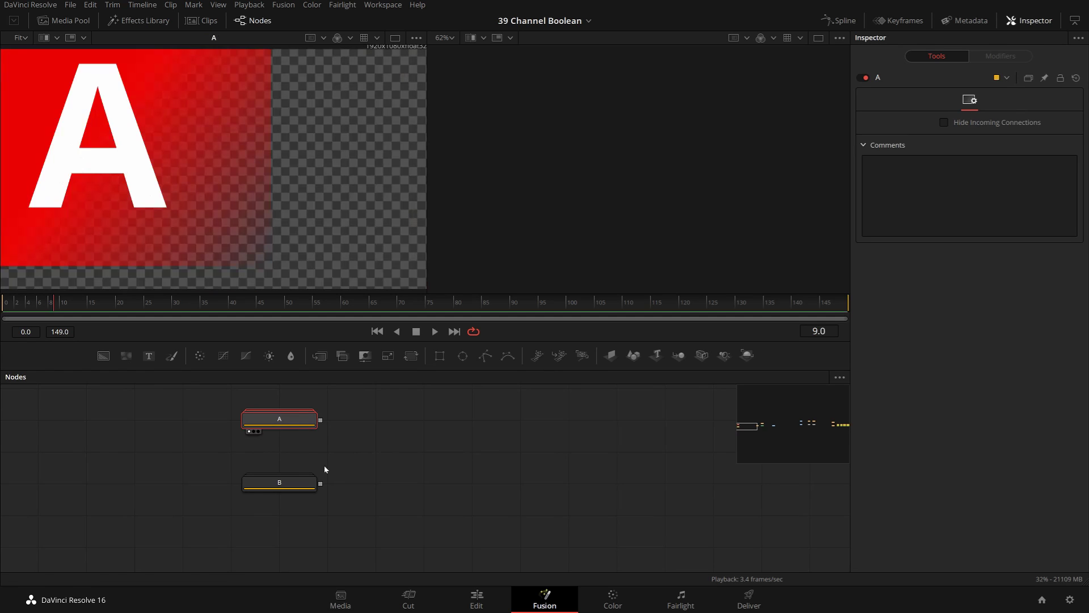
{"action": "left_click", "coordinate": [291, 486]}
{"action": "key", "text": "2"}
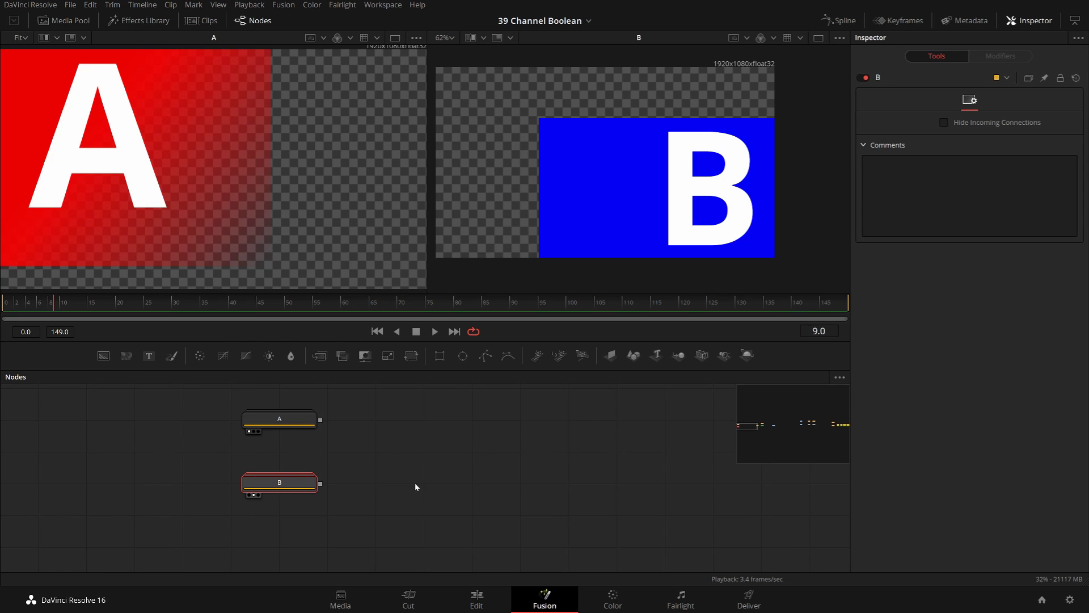
Add a Channel Booleans node and connect node B's output to its background input
{"action": "left_click", "coordinate": [488, 495]}
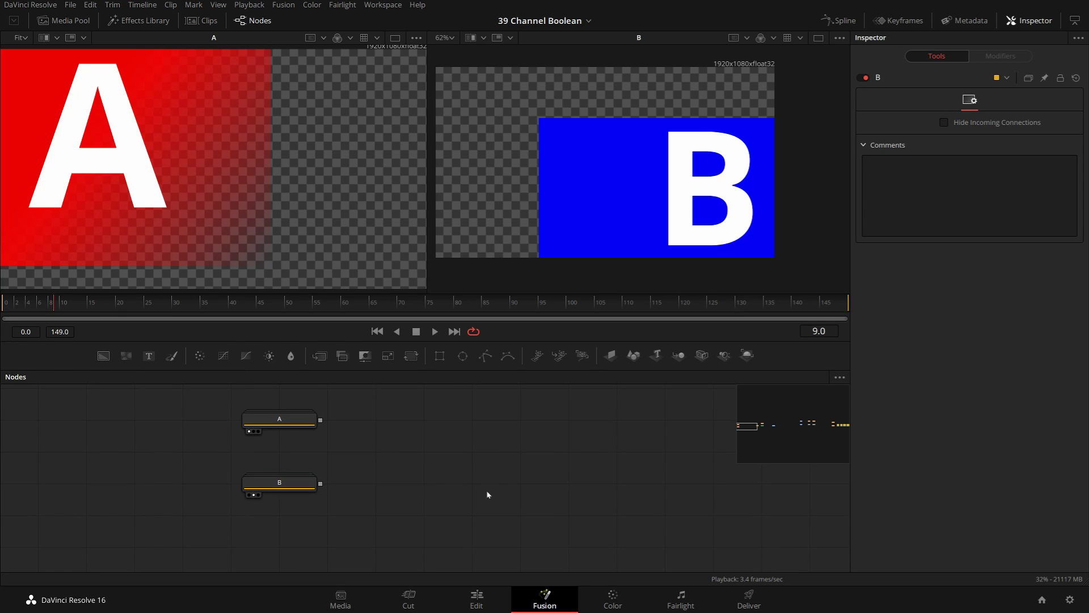
{"action": "left_click", "coordinate": [345, 359]}
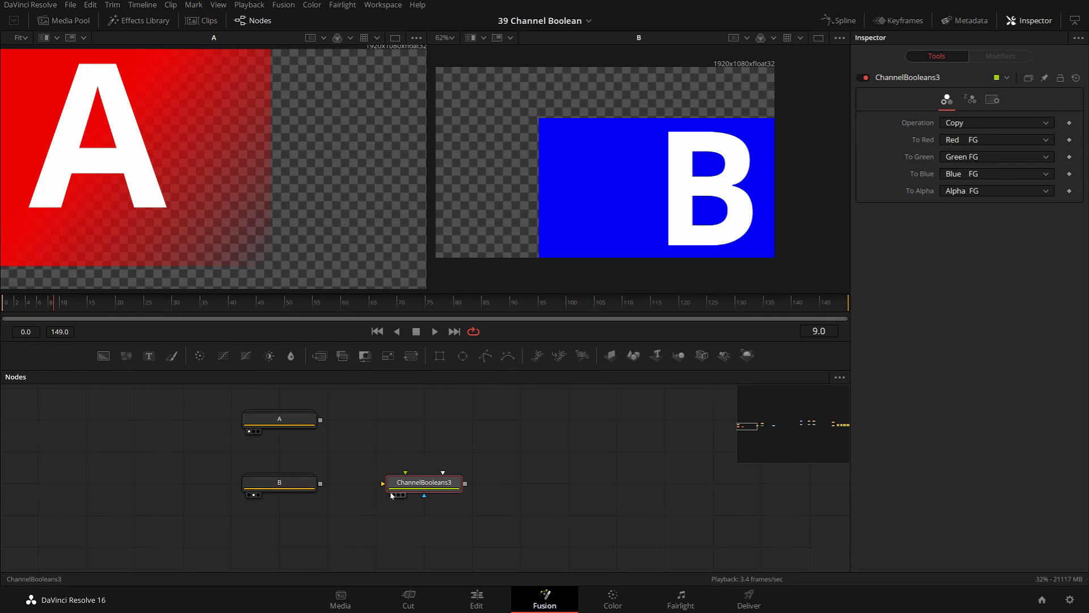
{"action": "left_click_drag", "start_coordinate": [321, 484], "coordinate": [415, 483]}
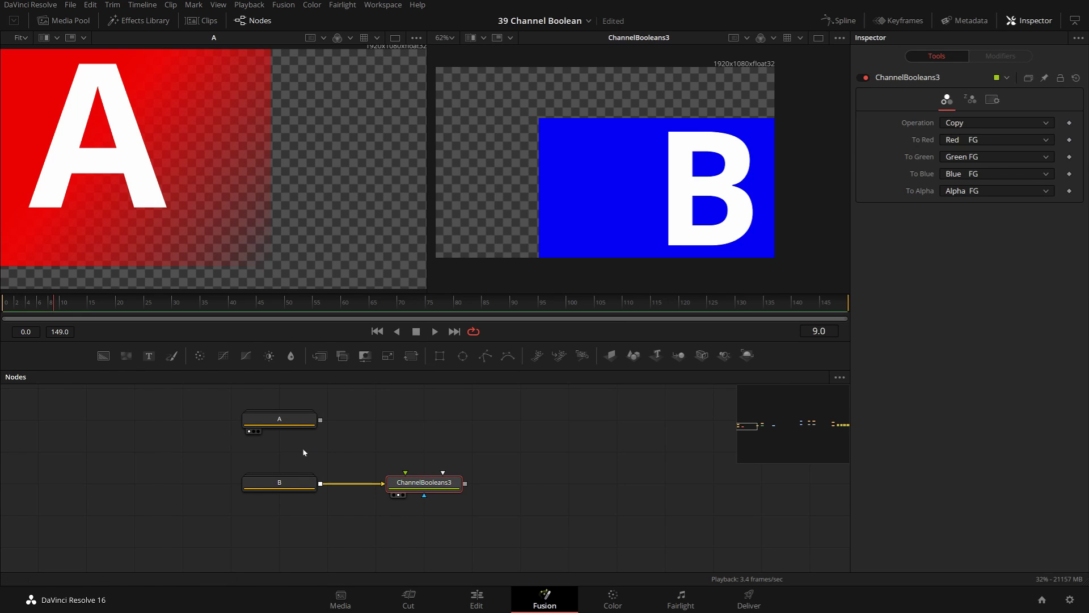
Show node B in the first viewer and connect node A to the Channel Booleans node's foreground input
{"action": "left_click_drag", "start_coordinate": [279, 482], "coordinate": [200, 198]}
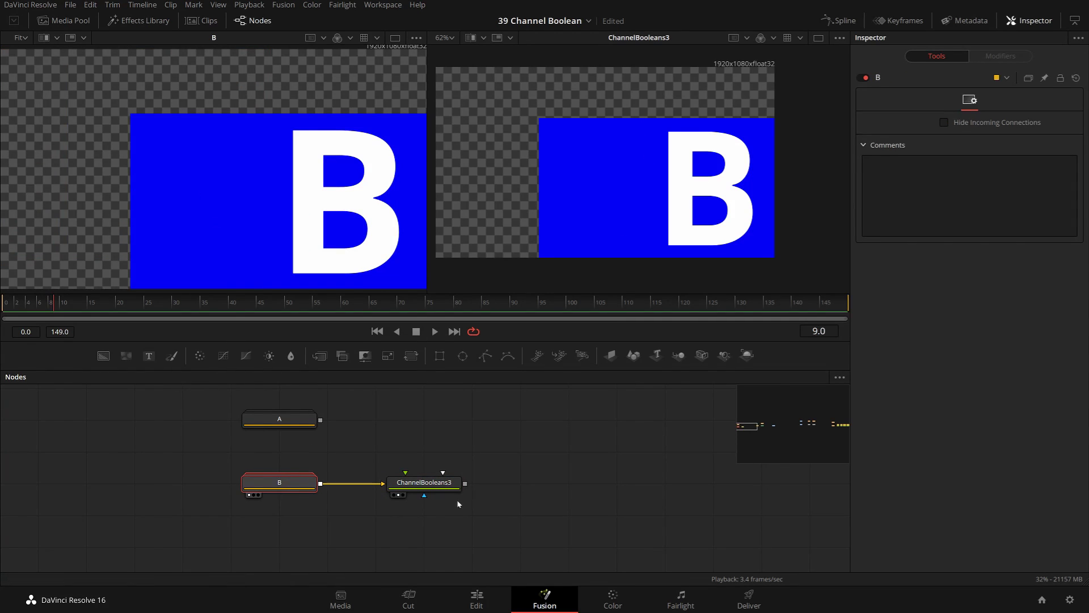
{"action": "left_click_drag", "start_coordinate": [433, 489], "coordinate": [481, 489]}
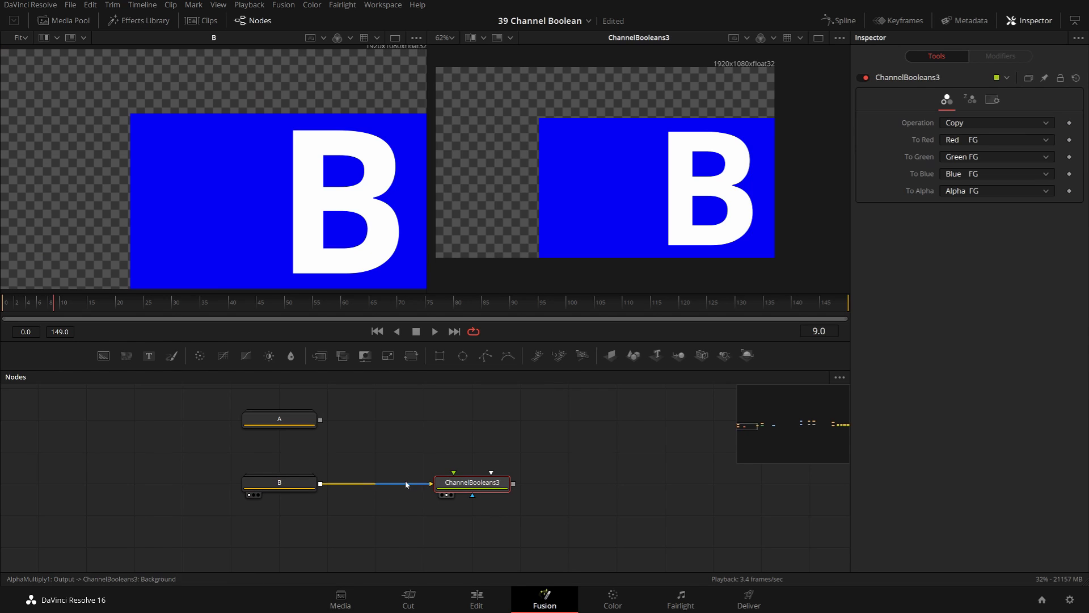
{"action": "left_click_drag", "start_coordinate": [474, 489], "coordinate": [425, 489]}
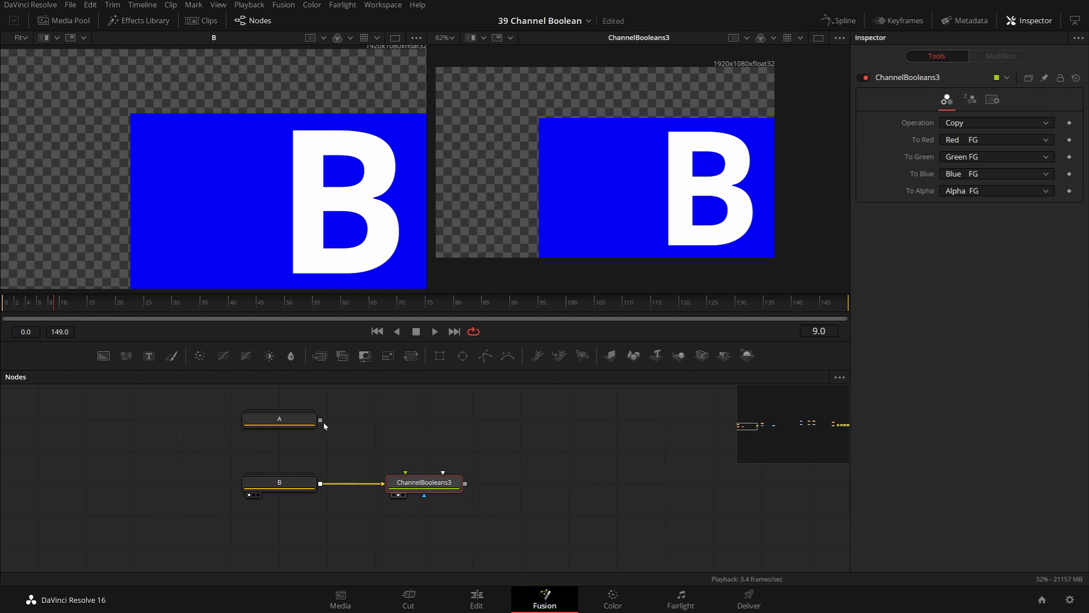
{"action": "left_click_drag", "start_coordinate": [321, 420], "coordinate": [406, 484]}
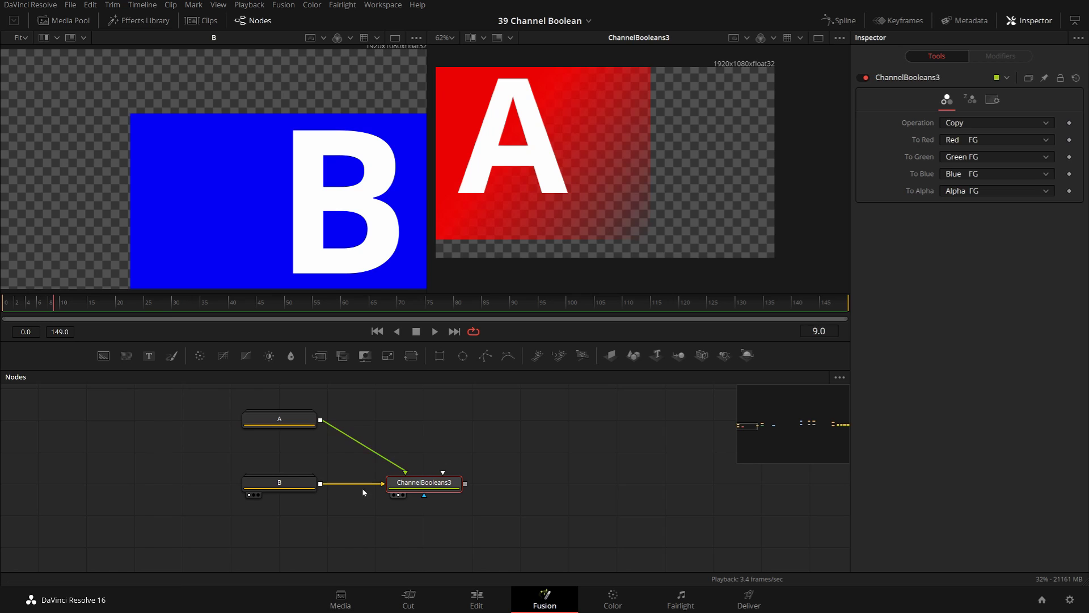
Set the Channel Booleans operation to Add
{"action": "left_click", "coordinate": [988, 124]}
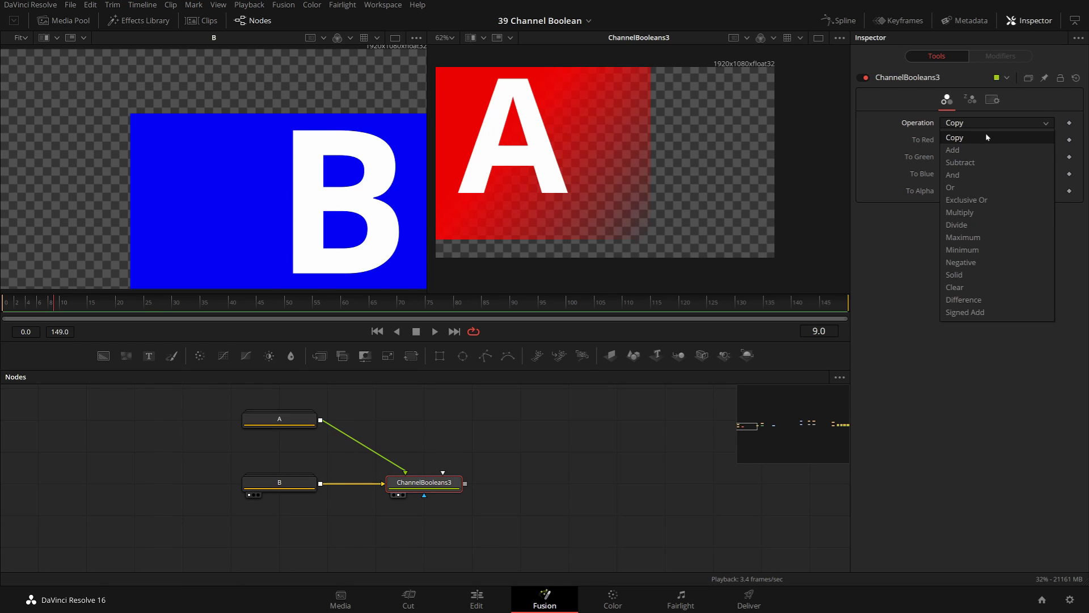
{"action": "left_click", "coordinate": [987, 149]}
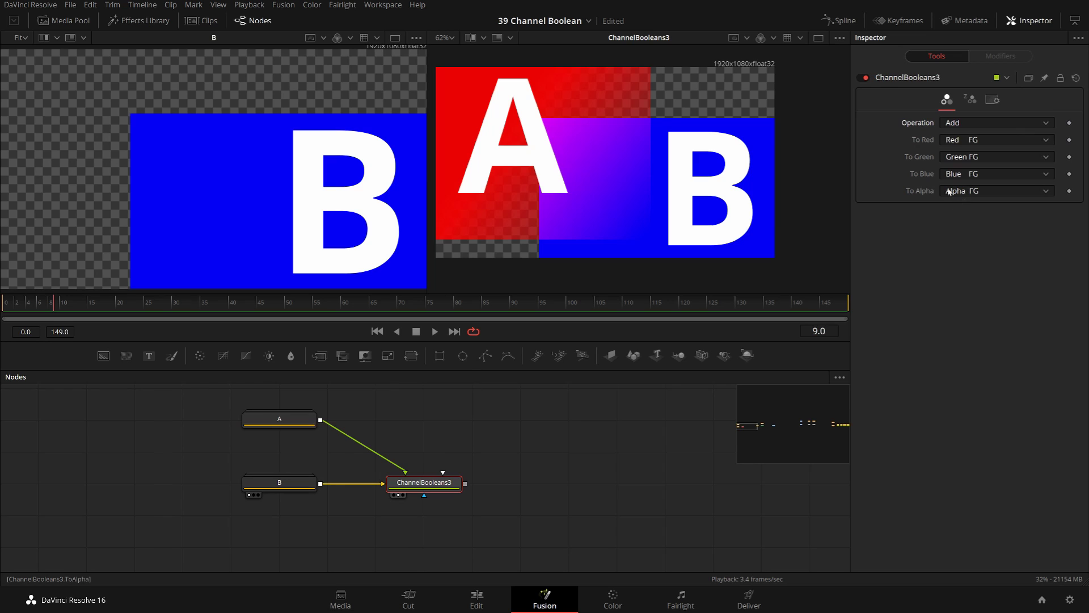
Disconnect node A from the Channel Booleans foreground input and set the operation back to Copy
{"action": "left_click_drag", "start_coordinate": [392, 463], "coordinate": [416, 439]}
{"action": "left_click", "coordinate": [978, 130]}
{"action": "left_click", "coordinate": [964, 139]}
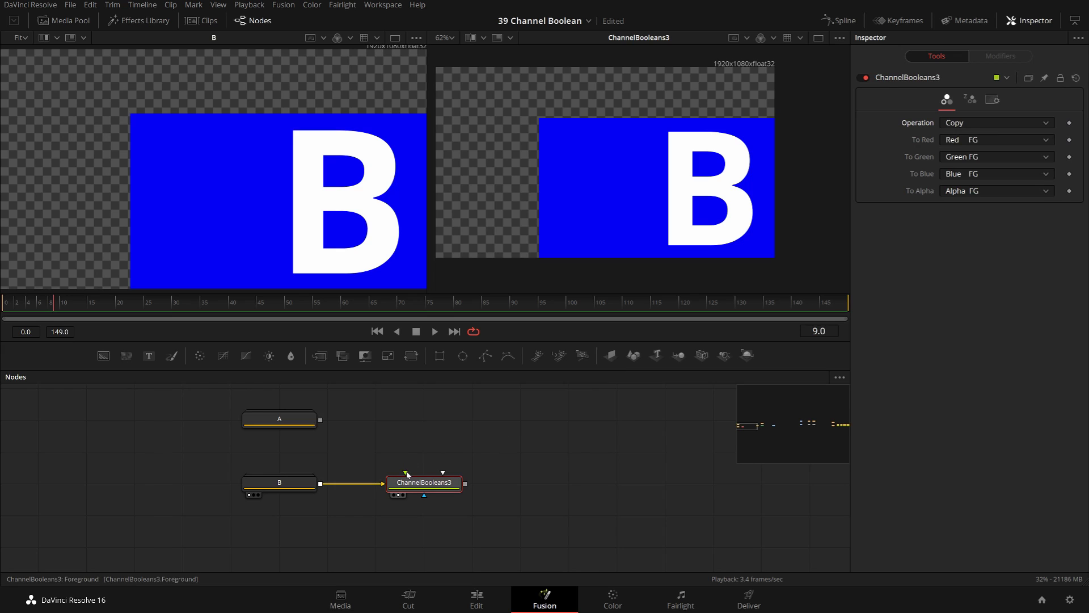
Try Red BG as the To Red source, restore Red FG, and review the other available source channels
{"action": "left_click", "coordinate": [986, 142]}
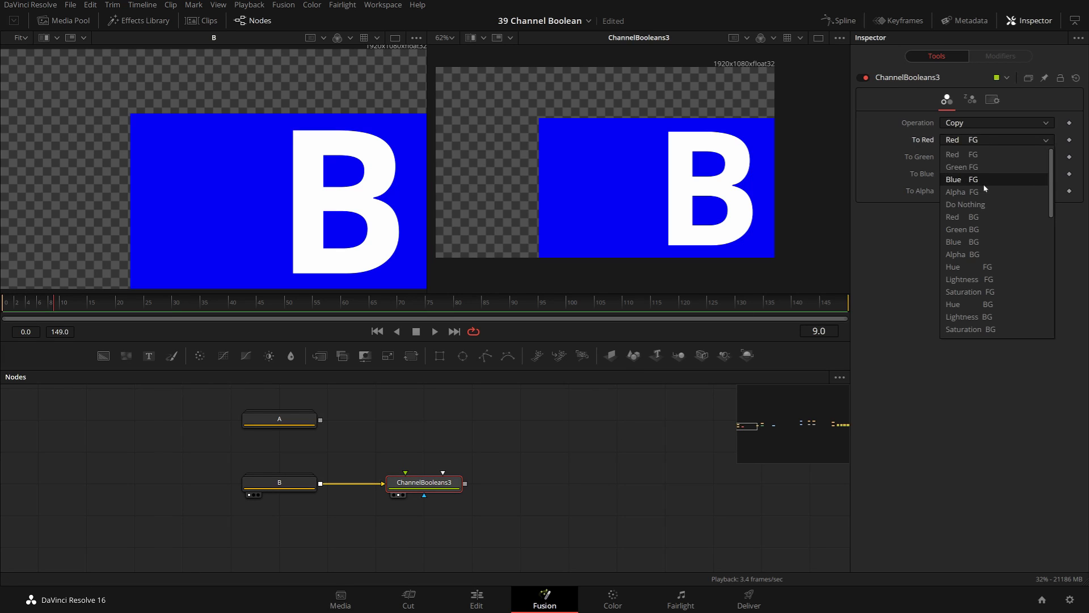
{"action": "left_click", "coordinate": [975, 218]}
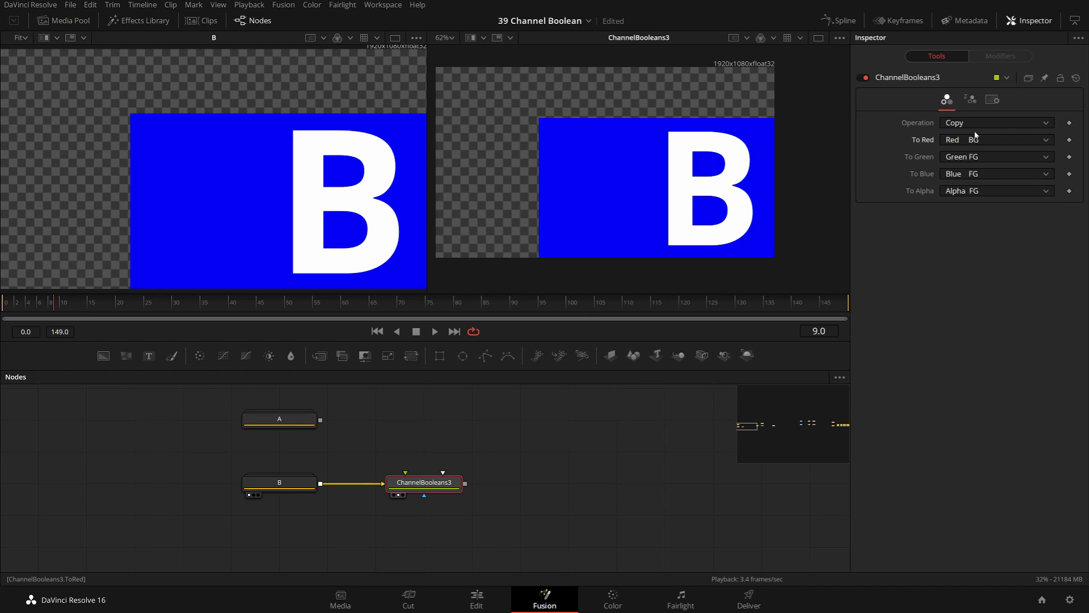
{"action": "left_click", "coordinate": [977, 139]}
{"action": "left_click", "coordinate": [978, 154]}
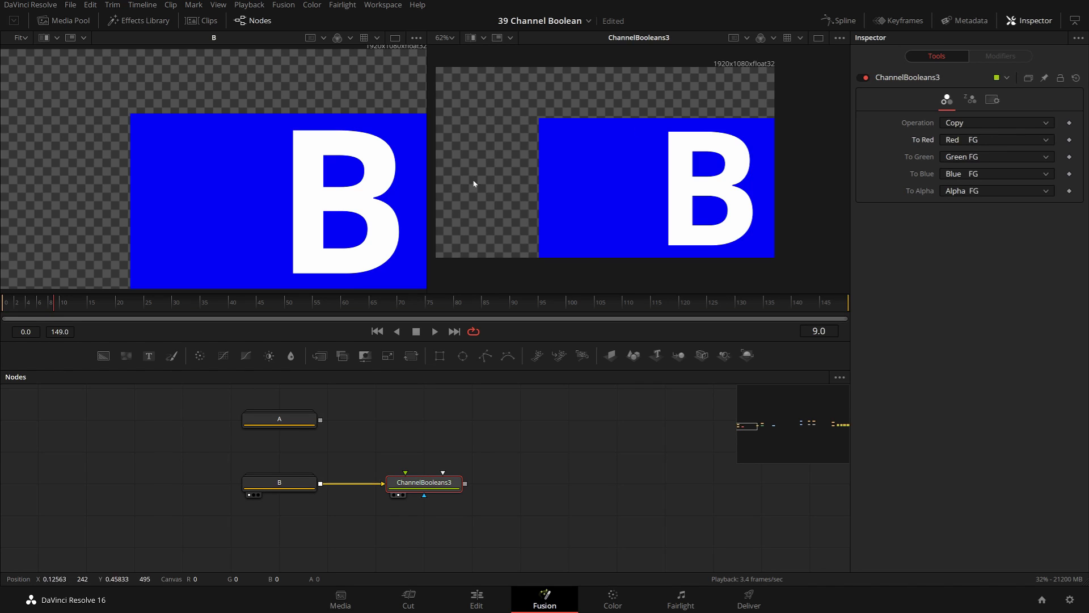
{"action": "left_click", "coordinate": [985, 139]}
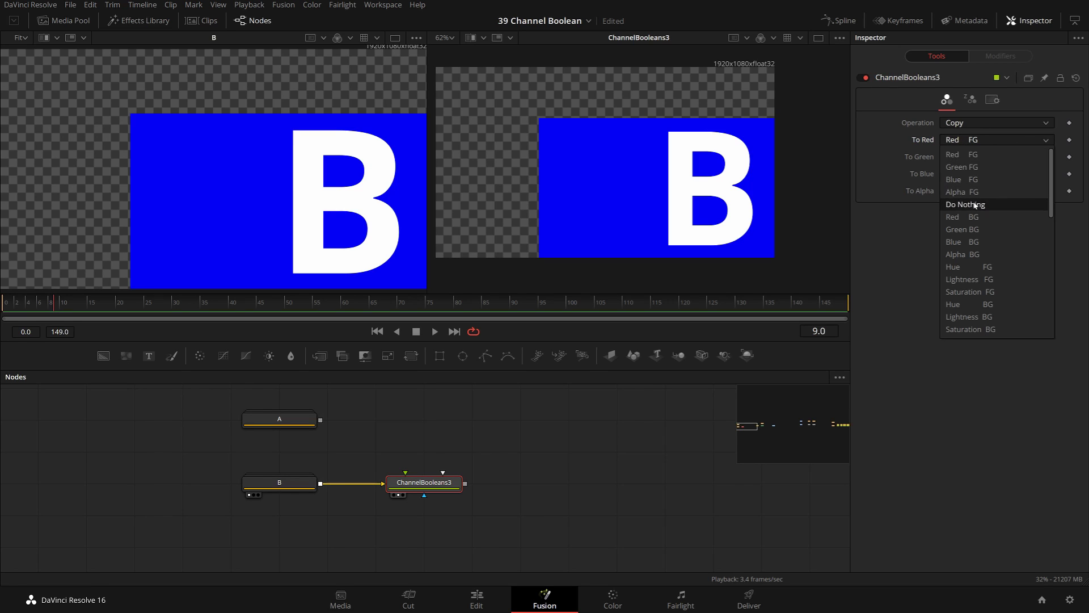
{"action": "left_click", "coordinate": [989, 138]}
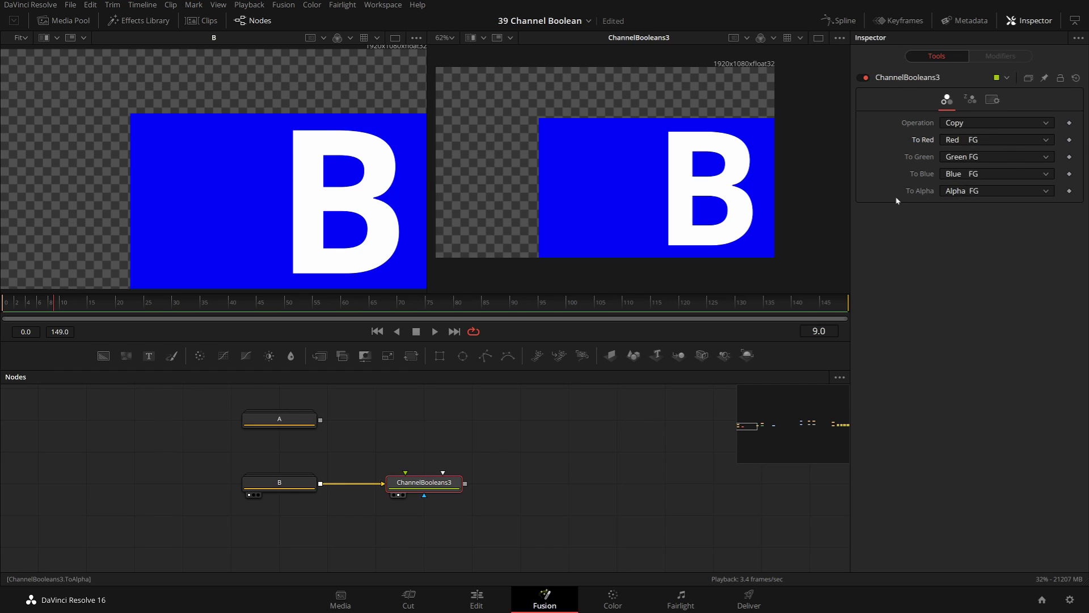
Set the Channel Booleans To Alpha source to White
{"action": "left_click", "coordinate": [970, 192]}
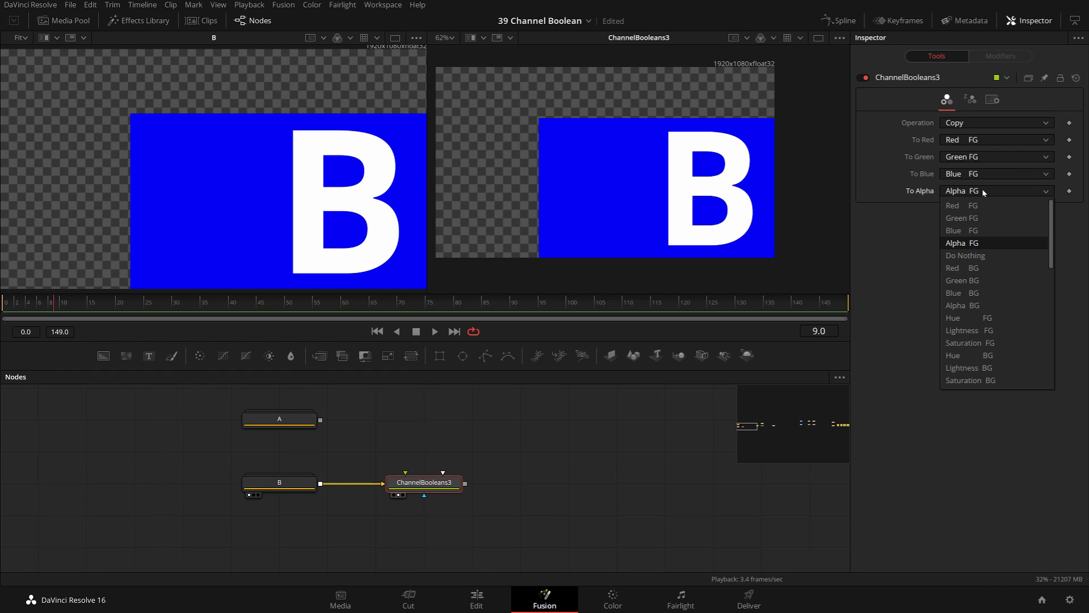
{"action": "scroll", "coordinate": [958, 300], "scroll_direction": "down", "scroll_amount": 1}
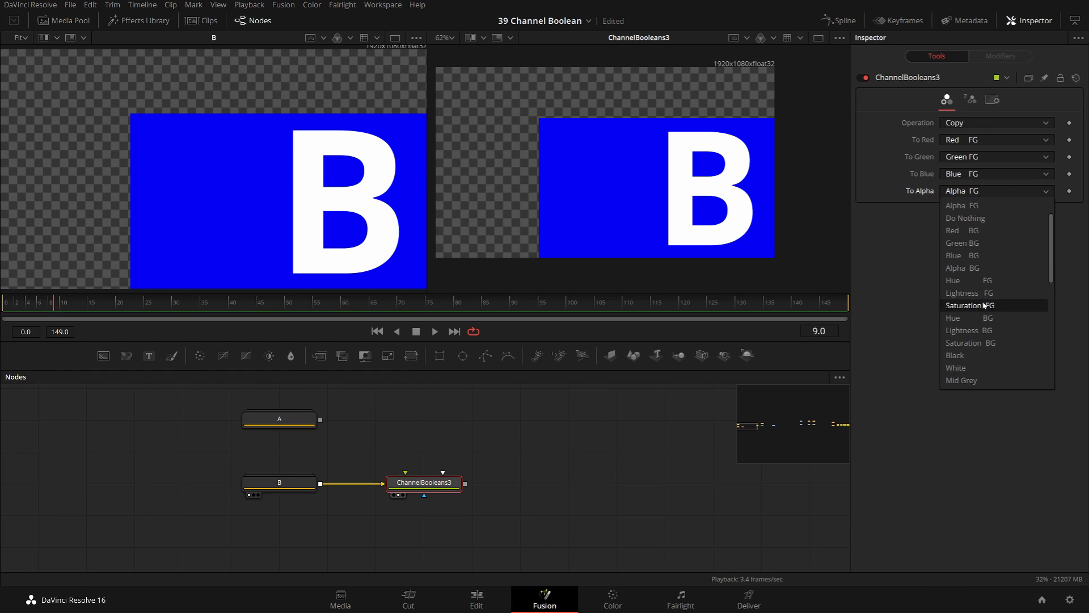
{"action": "left_click", "coordinate": [957, 369]}
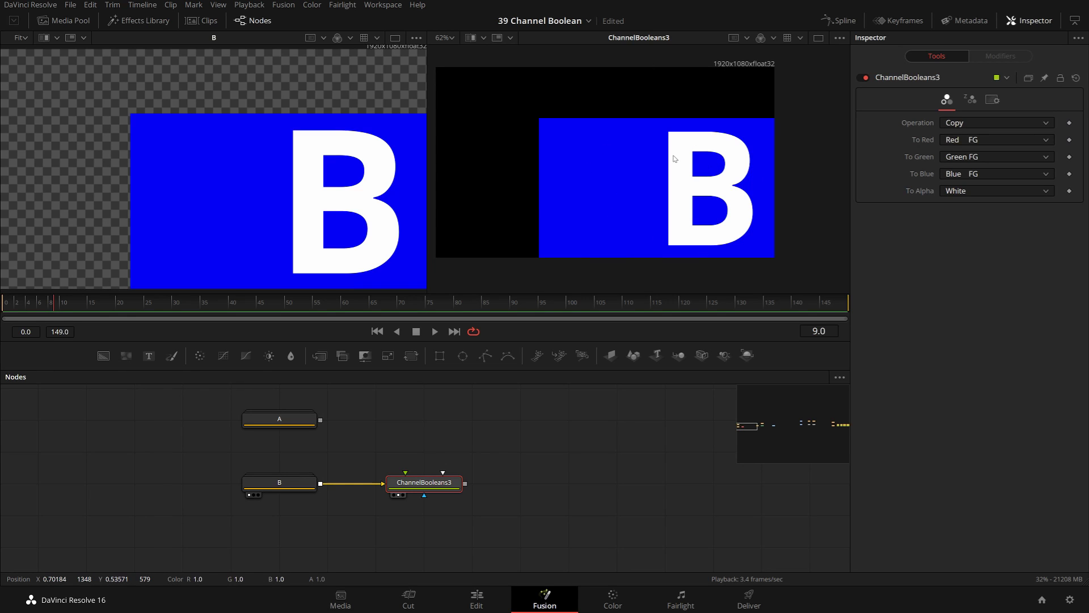
View the alpha channel in the second viewer and compare it with the Channel Booleans node disabled and enabled
{"action": "key", "text": "a"}
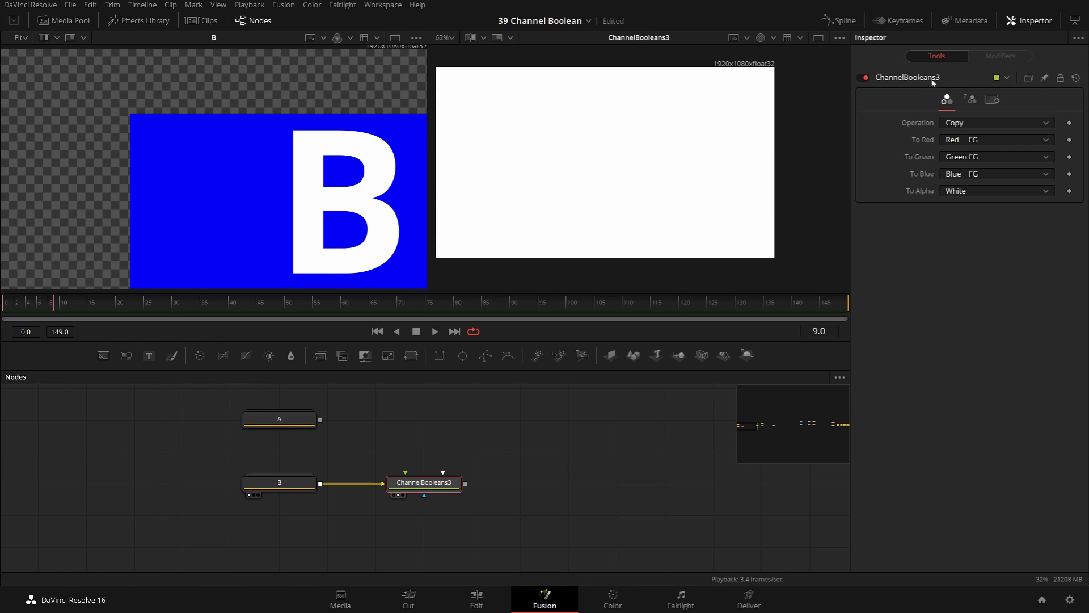
{"action": "left_click", "coordinate": [863, 77]}
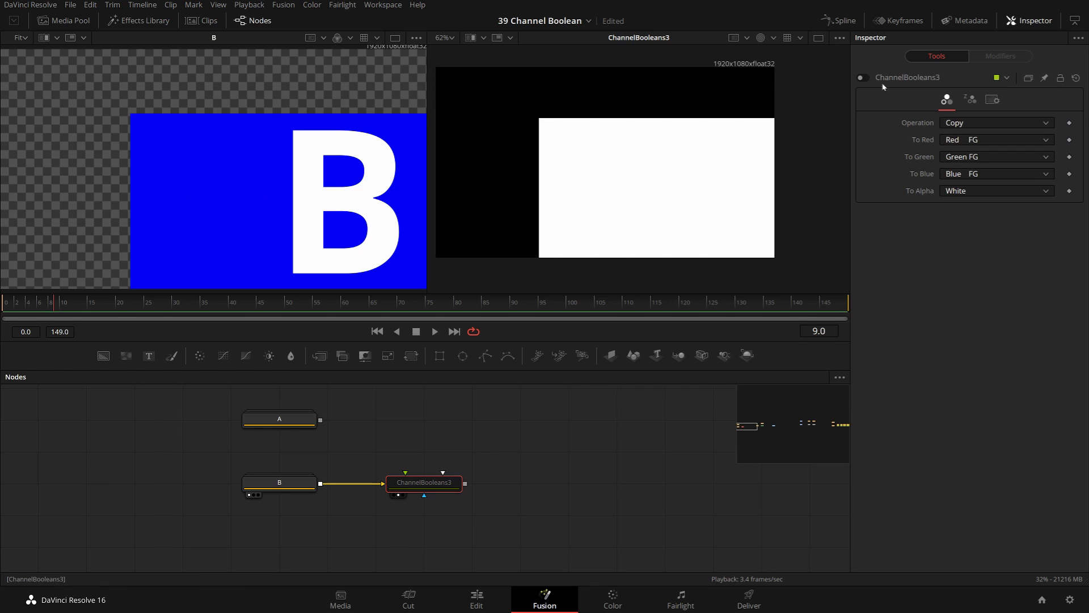
{"action": "left_click", "coordinate": [865, 77]}
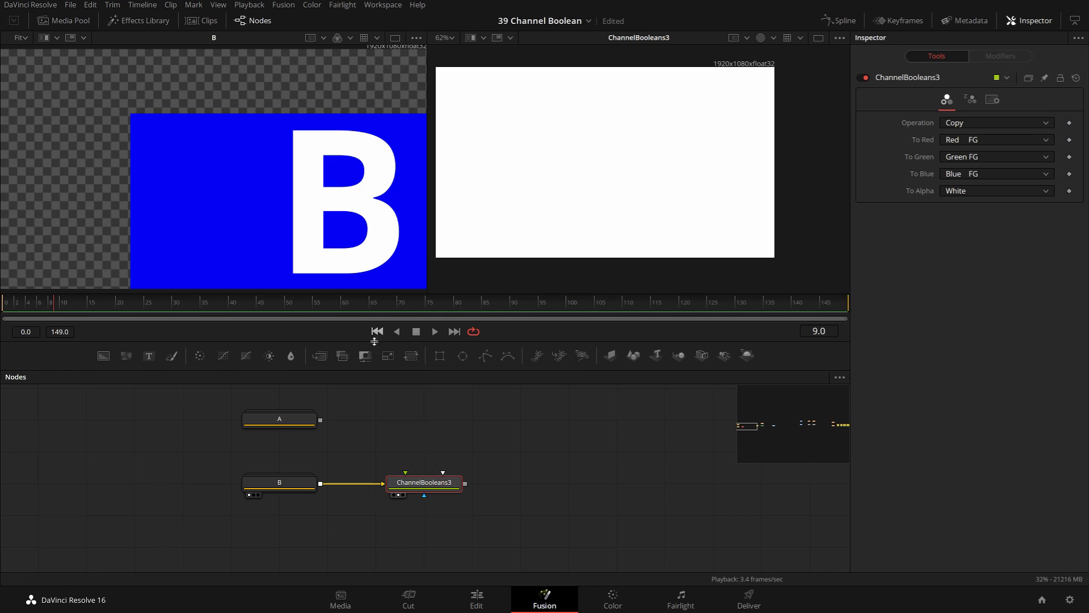
Connect node A to the Channel Booleans foreground input and set To Alpha to Do Nothing, returning the viewer to color
{"action": "left_click_drag", "start_coordinate": [320, 420], "coordinate": [424, 482]}
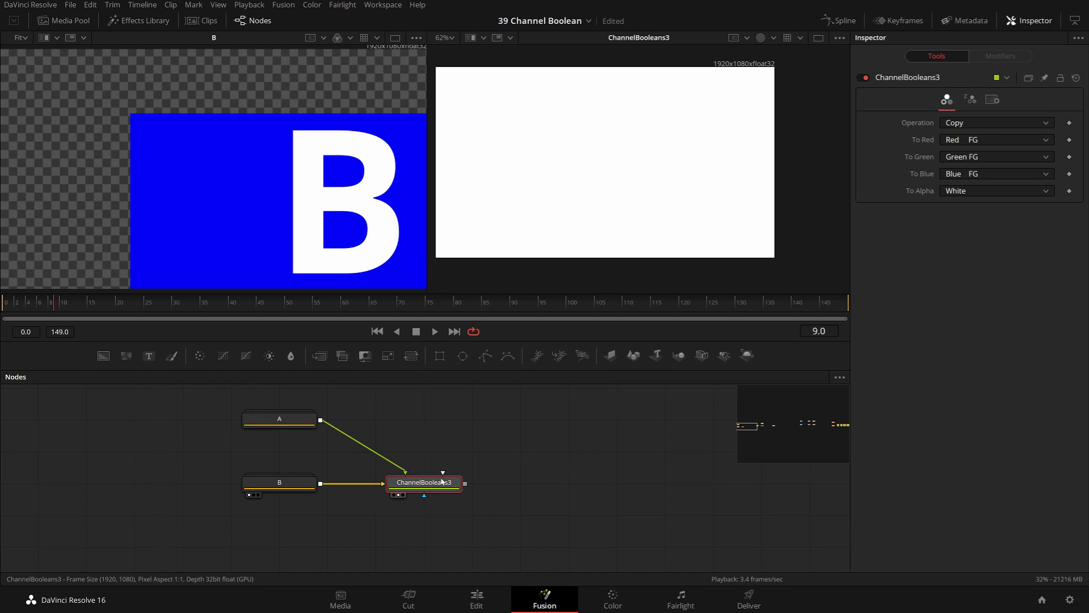
{"action": "left_click", "coordinate": [998, 189]}
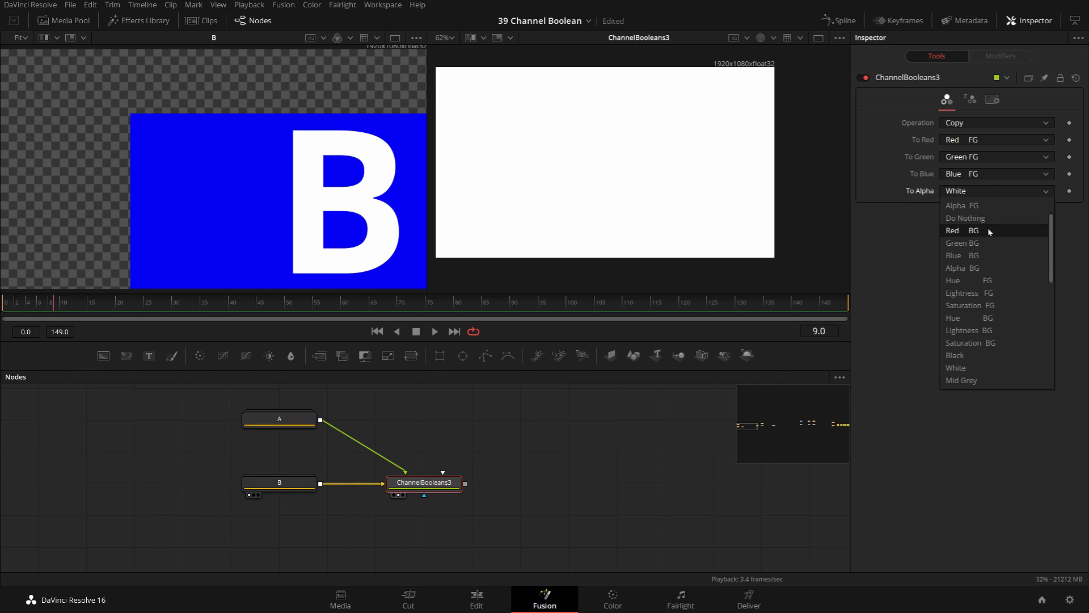
{"action": "left_click", "coordinate": [973, 218]}
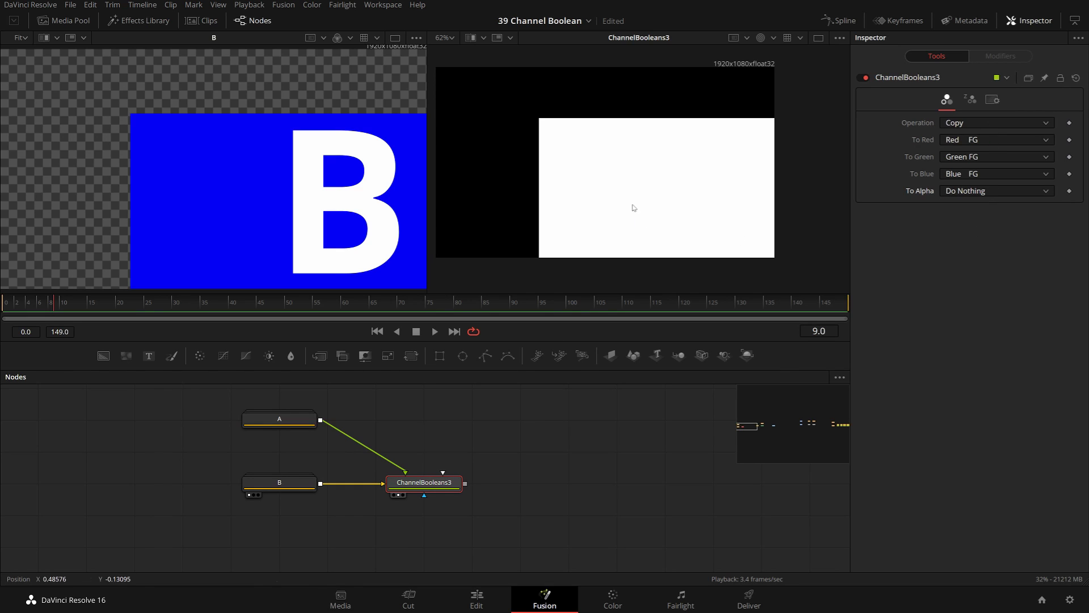
{"action": "key", "text": "c"}
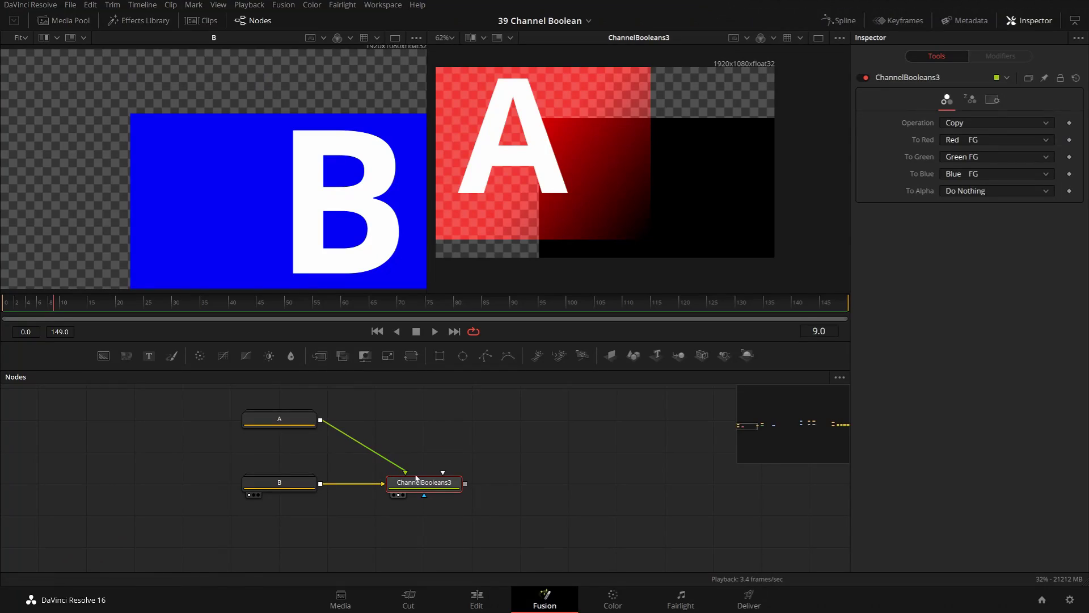
Disconnect node A from the Channel Booleans foreground input and set To Green and To Blue to Red FG
{"action": "left_click_drag", "start_coordinate": [398, 471], "coordinate": [681, 386]}
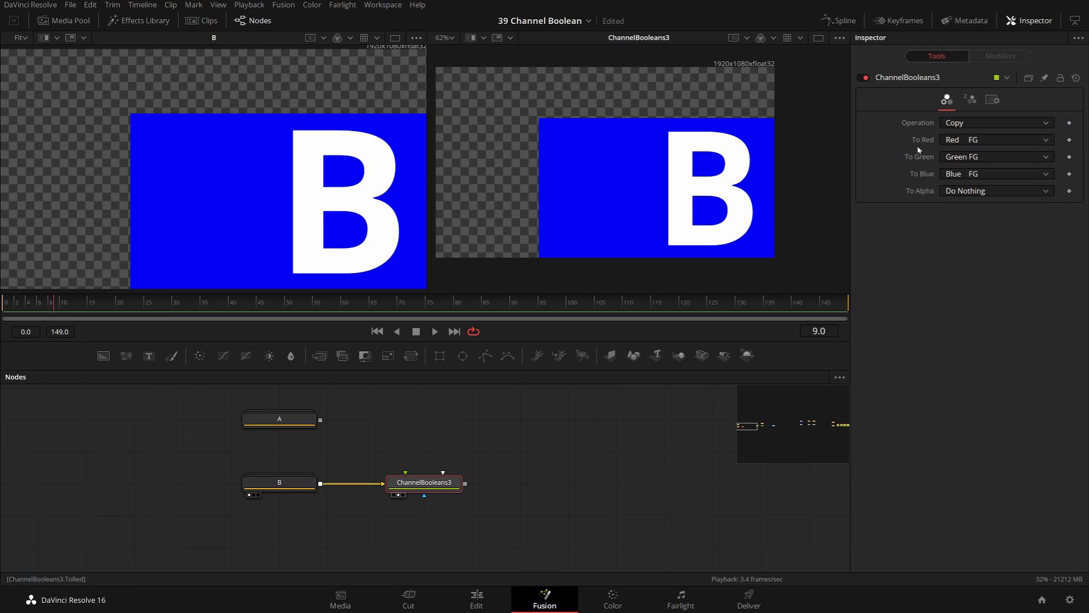
{"action": "left_click", "coordinate": [978, 159]}
{"action": "left_click", "coordinate": [962, 171]}
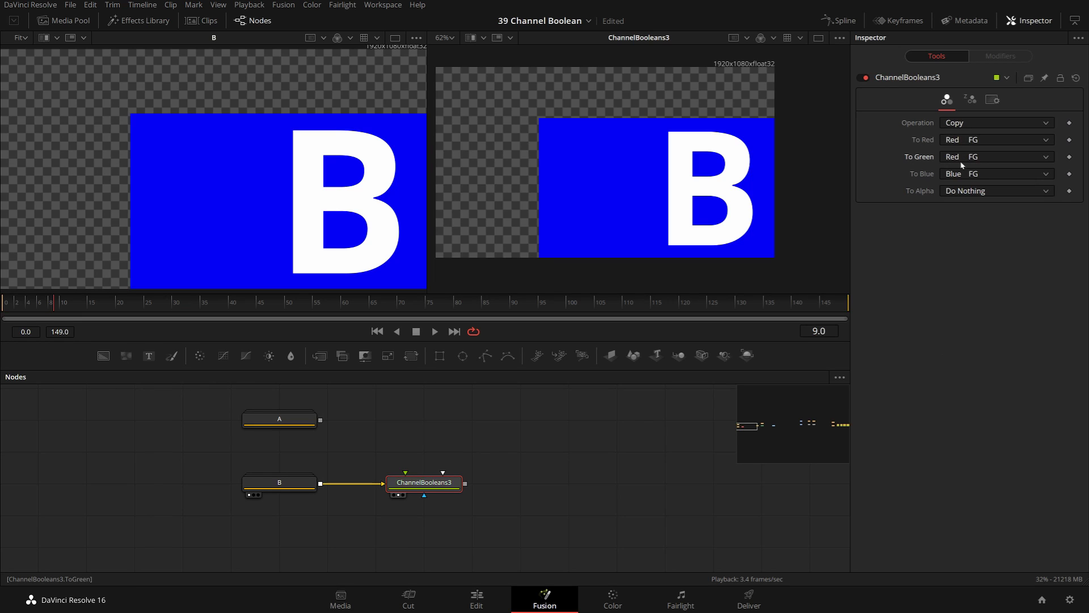
{"action": "left_click", "coordinate": [976, 174]}
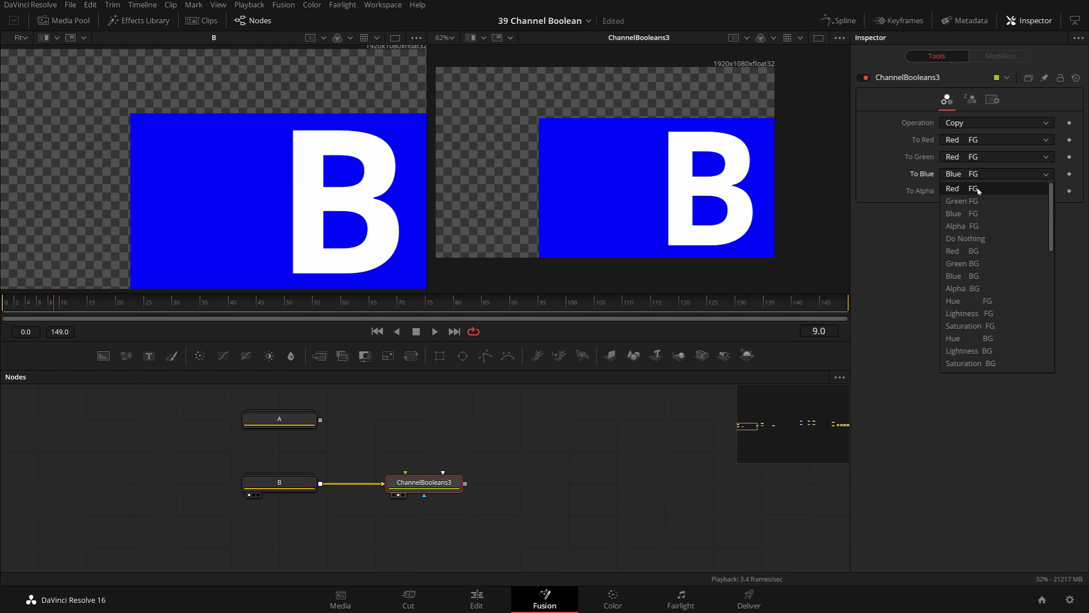
{"action": "left_click", "coordinate": [978, 190]}
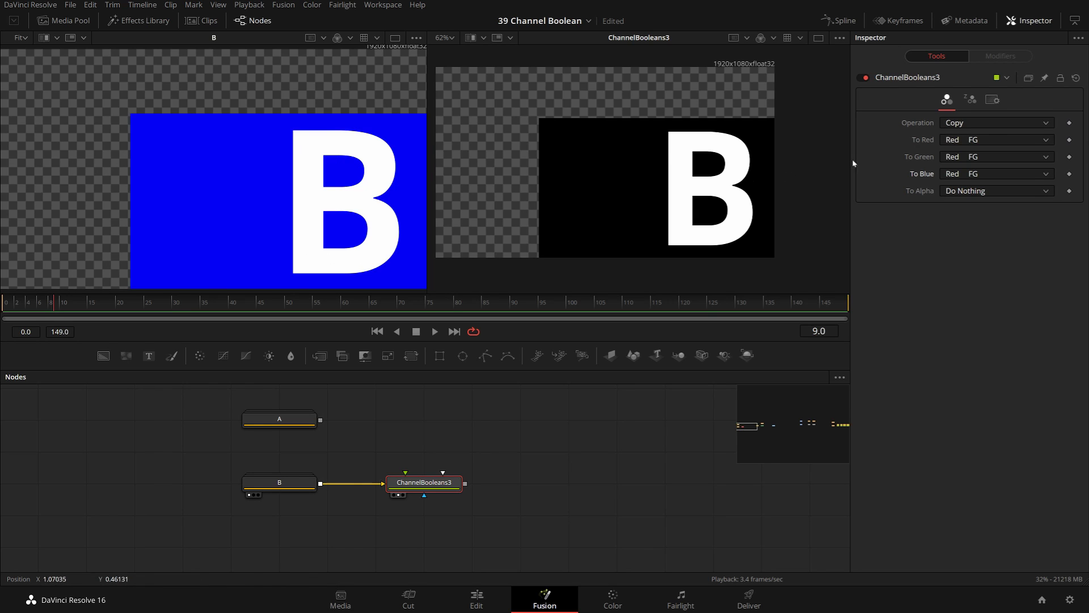
Set the To Red, To Green and To Blue sources of the Channel Booleans node to Blue FG
{"action": "left_click", "coordinate": [991, 141]}
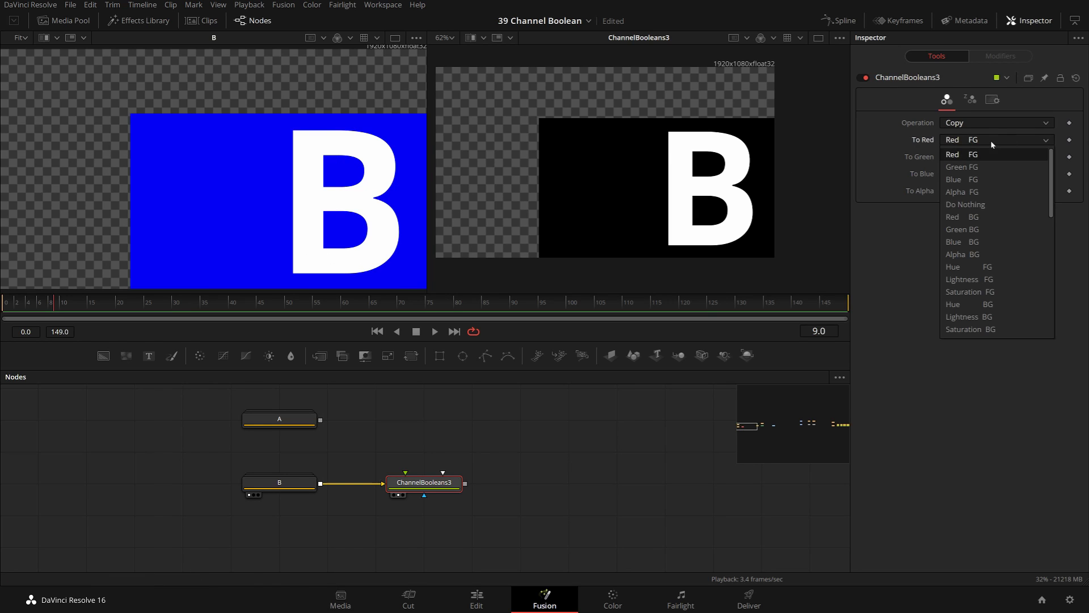
{"action": "left_click", "coordinate": [982, 178]}
{"action": "left_click", "coordinate": [967, 158]}
{"action": "left_click", "coordinate": [964, 198]}
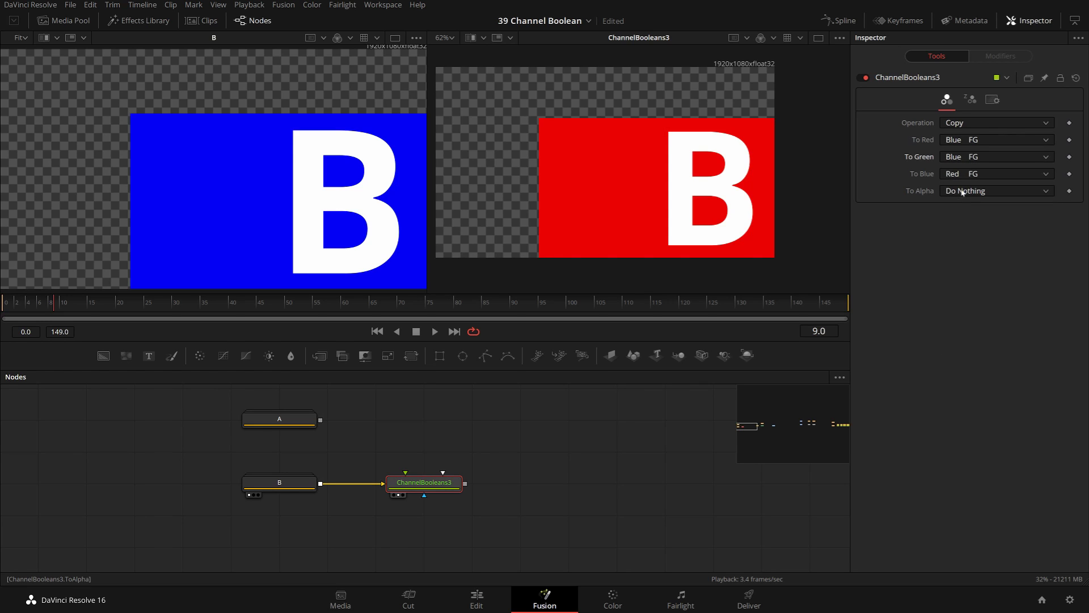
{"action": "left_click", "coordinate": [966, 175]}
{"action": "left_click", "coordinate": [965, 214]}
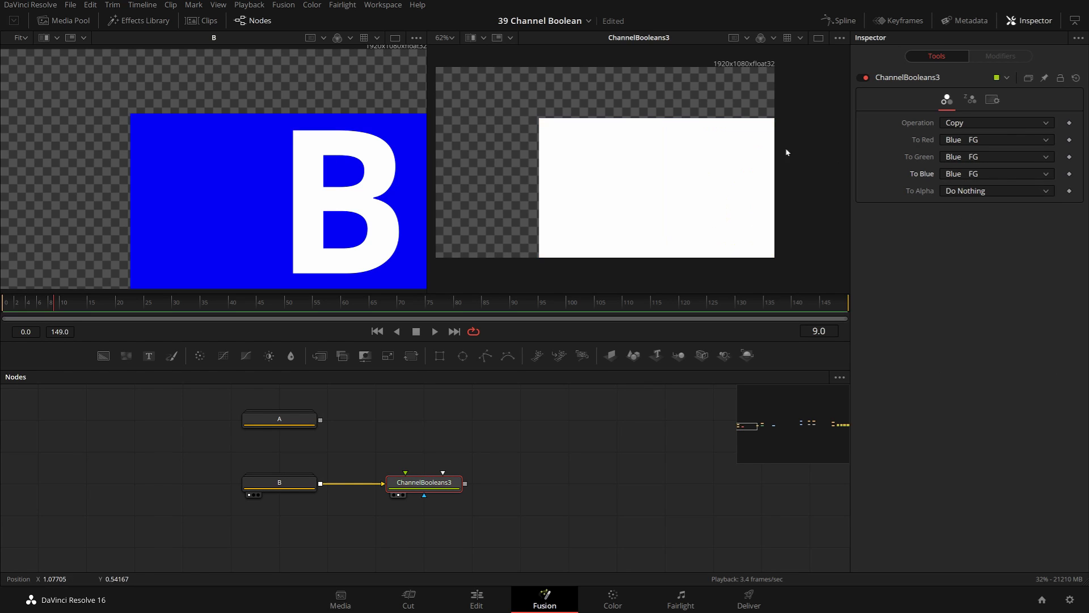
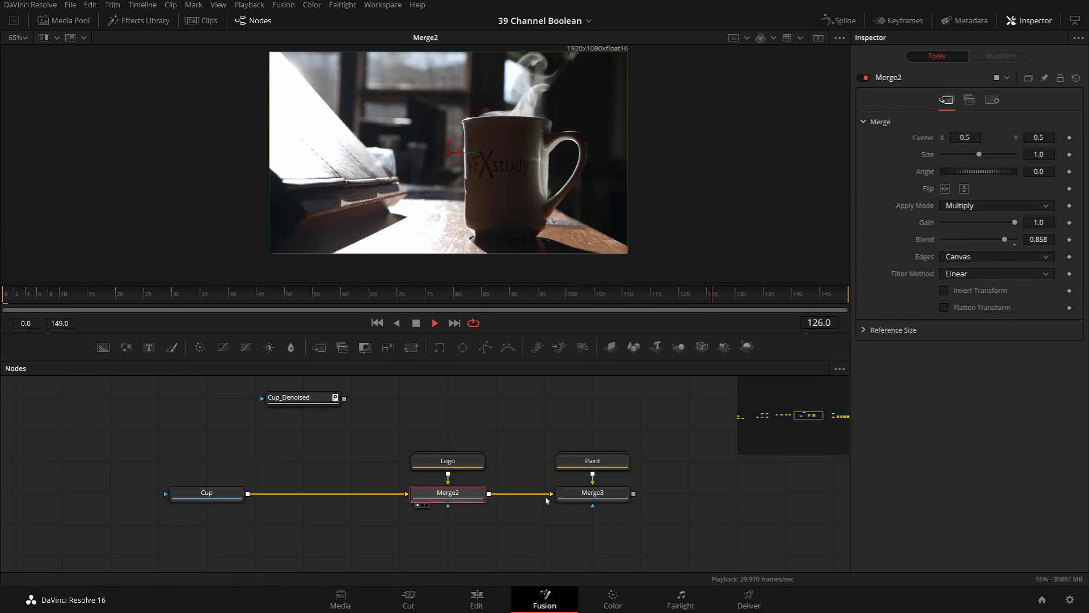
Compare the Merge3 composite with the Paint node on its own during playback, returning the viewer to Merge3
{"action": "left_click", "coordinate": [592, 460]}
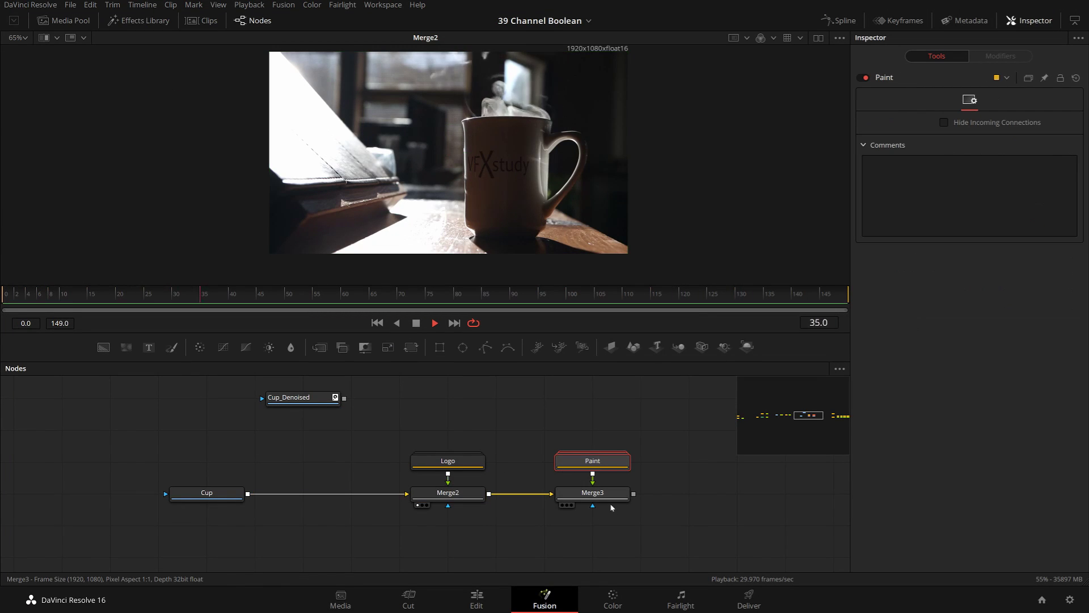
{"action": "left_click", "coordinate": [612, 500]}
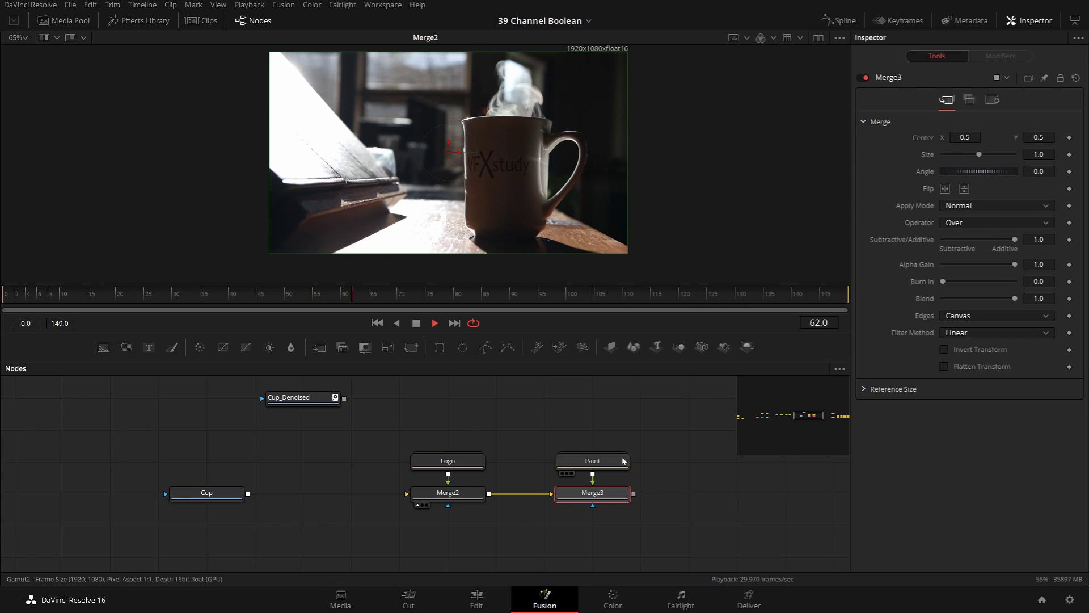
{"action": "key", "text": "1"}
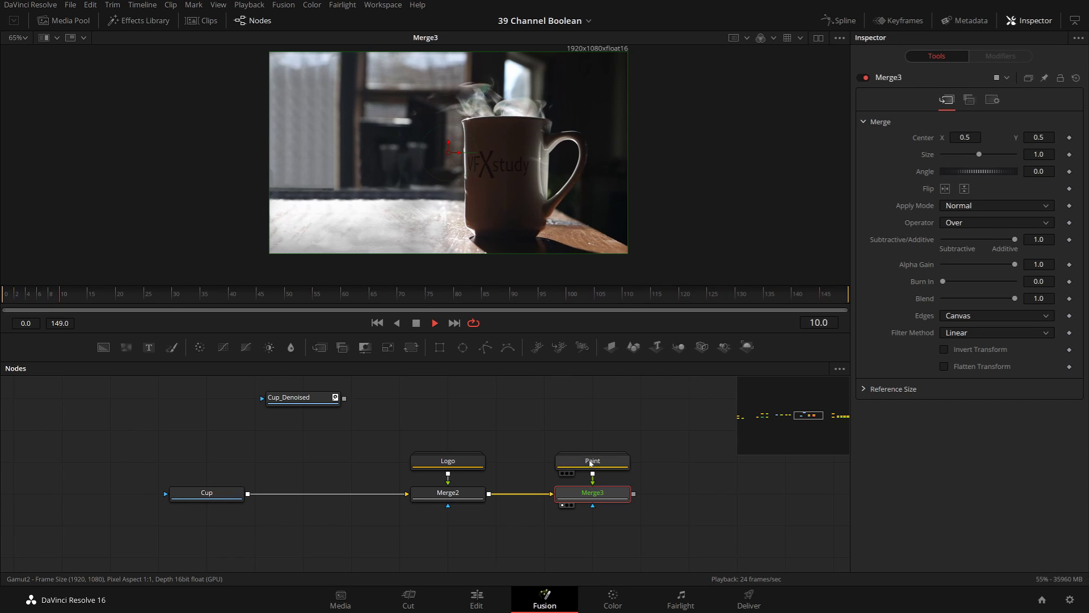
{"action": "left_click", "coordinate": [590, 461]}
{"action": "key", "text": "1"}
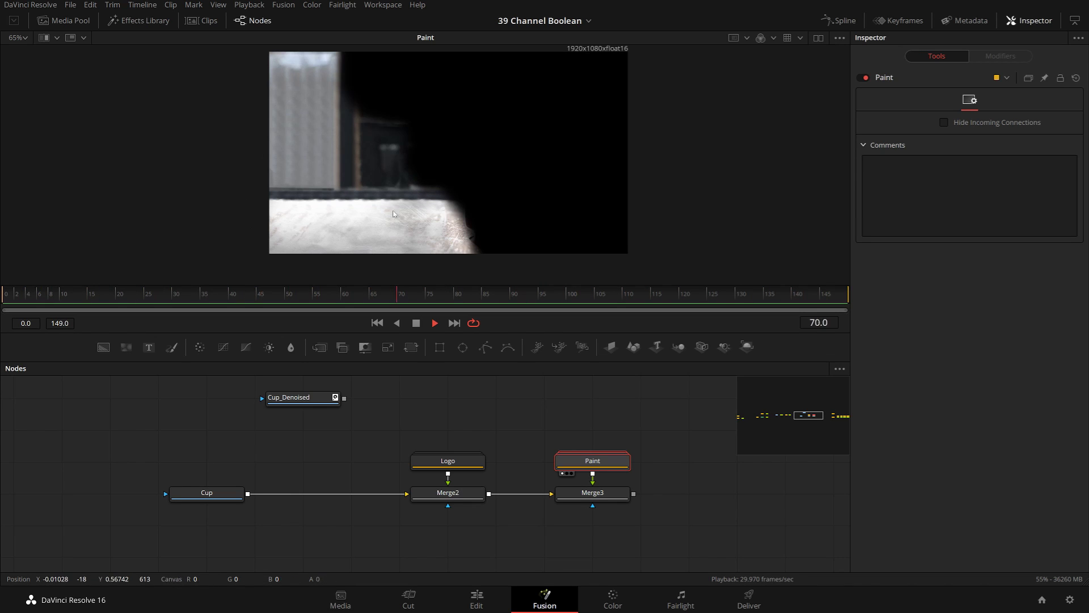
{"action": "left_click", "coordinate": [606, 499]}
{"action": "key", "text": "1"}
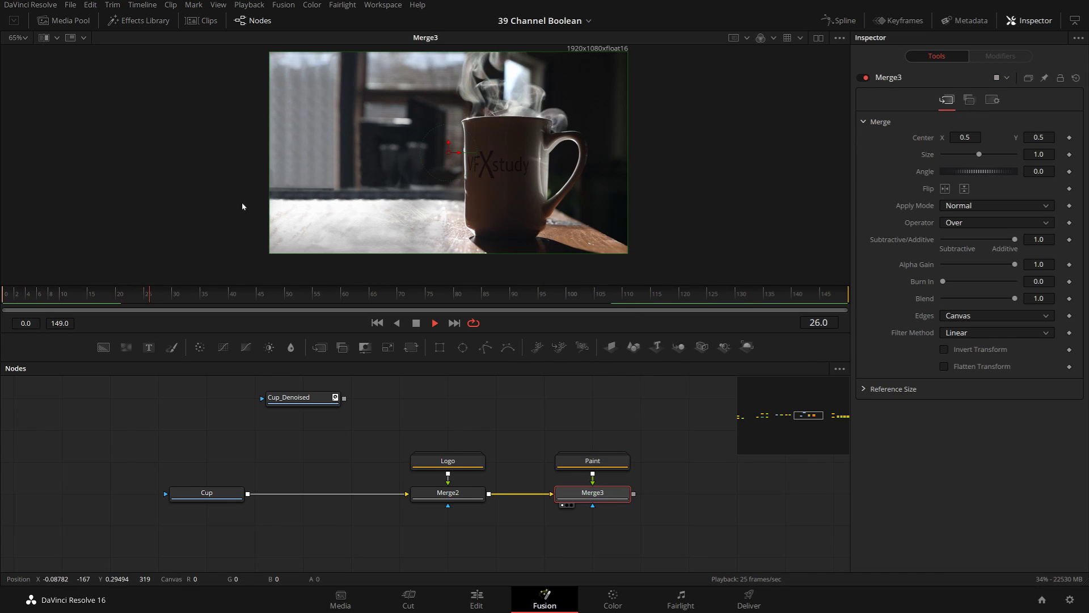
Pause playback at frame 92 and inspect the grain in the painted area of the Merge3 image up close
{"action": "key", "text": "space"}
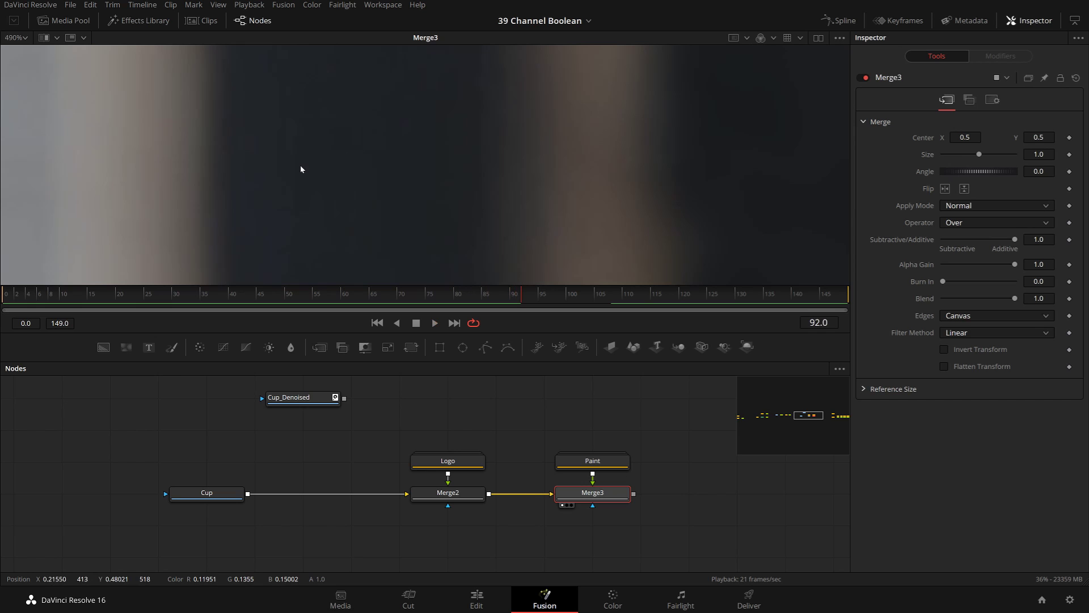
{"action": "scroll", "coordinate": [327, 164], "scroll_direction": "down", "scroll_amount": 5}
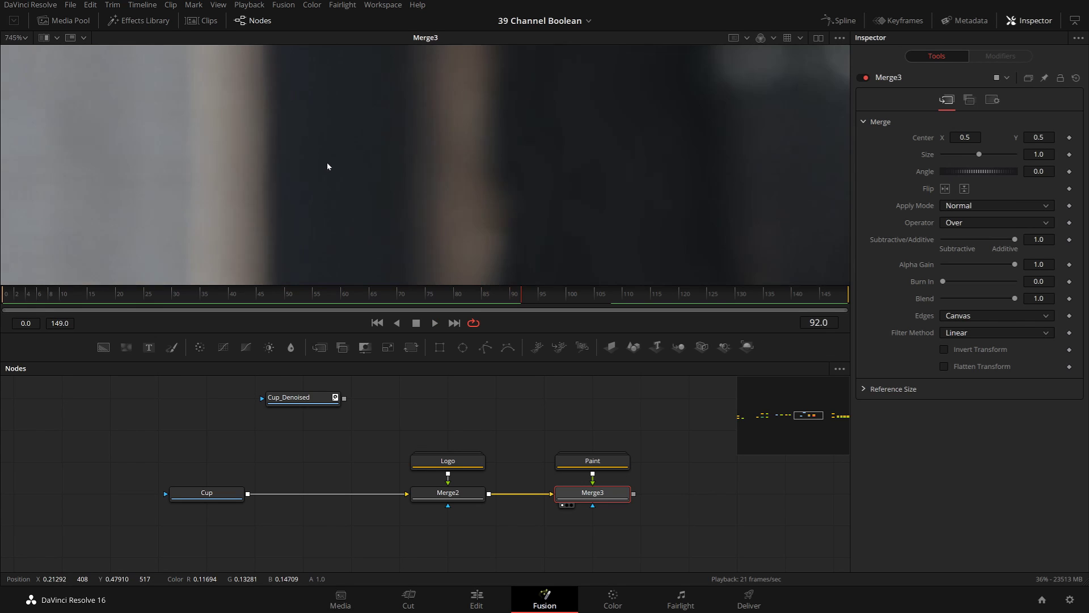
{"action": "scroll", "coordinate": [326, 172], "scroll_direction": "down", "scroll_amount": 5}
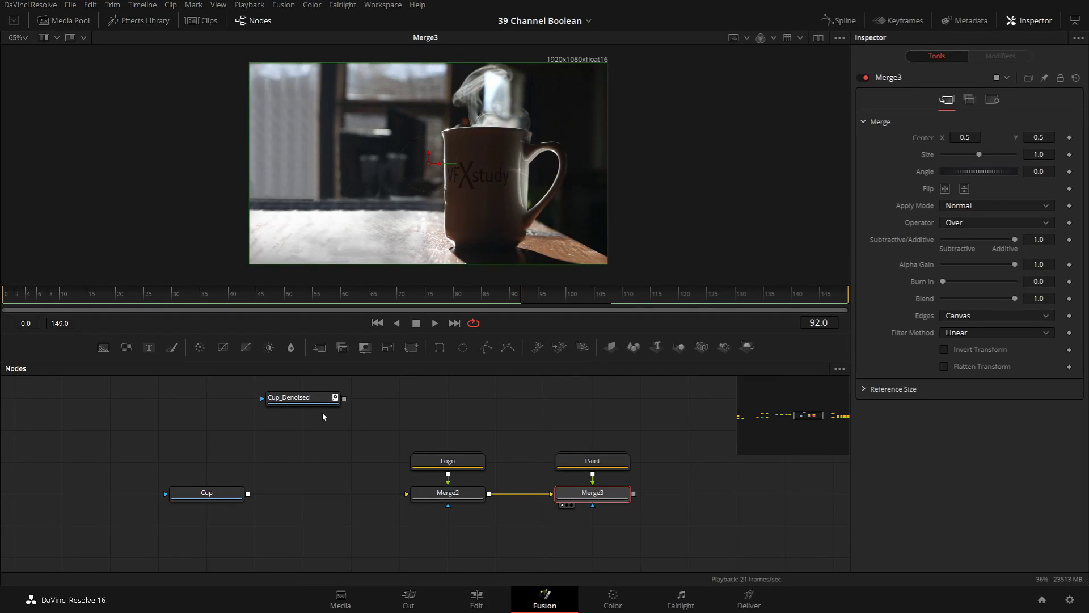
Move the Cup_Denoised node below the Cup node and view both clips for comparison
{"action": "left_click_drag", "start_coordinate": [323, 420], "coordinate": [291, 540]}
{"action": "left_click_drag", "start_coordinate": [385, 507], "coordinate": [405, 465]}
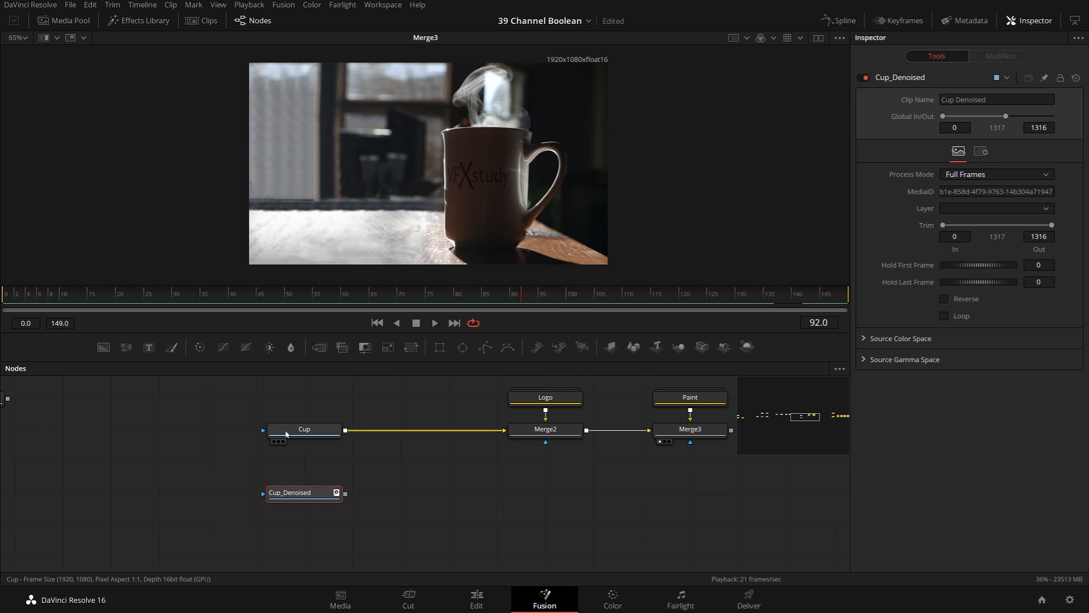
{"action": "left_click", "coordinate": [309, 435]}
{"action": "key", "text": "1"}
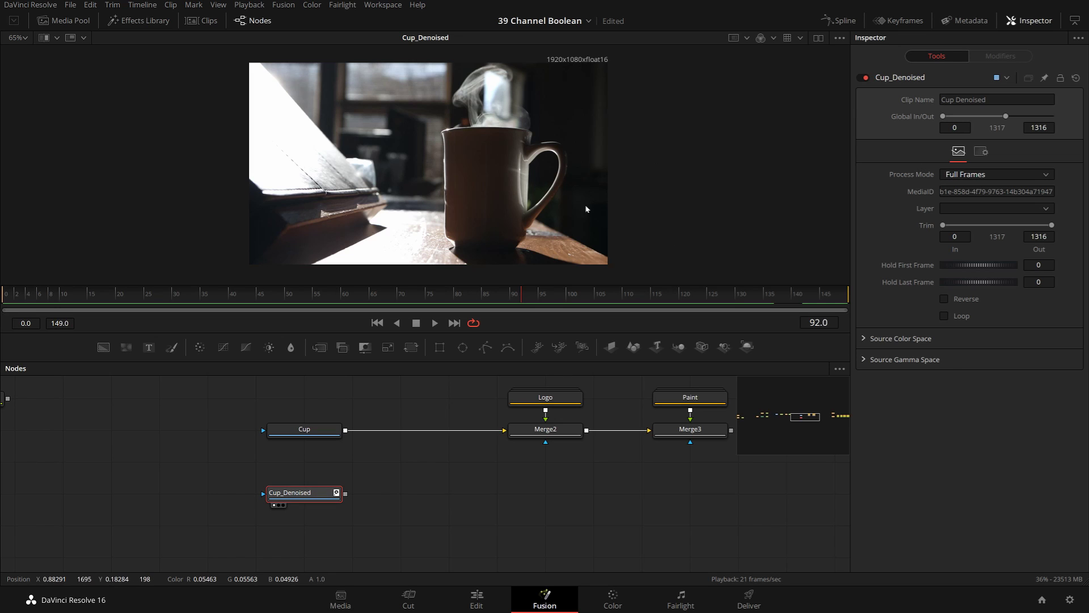
Replace Cup with Cup_Denoised as the background input of Merge2, swap the two clip nodes' positions and inspect the denoised image
{"action": "left_click_drag", "start_coordinate": [349, 494], "coordinate": [509, 435]}
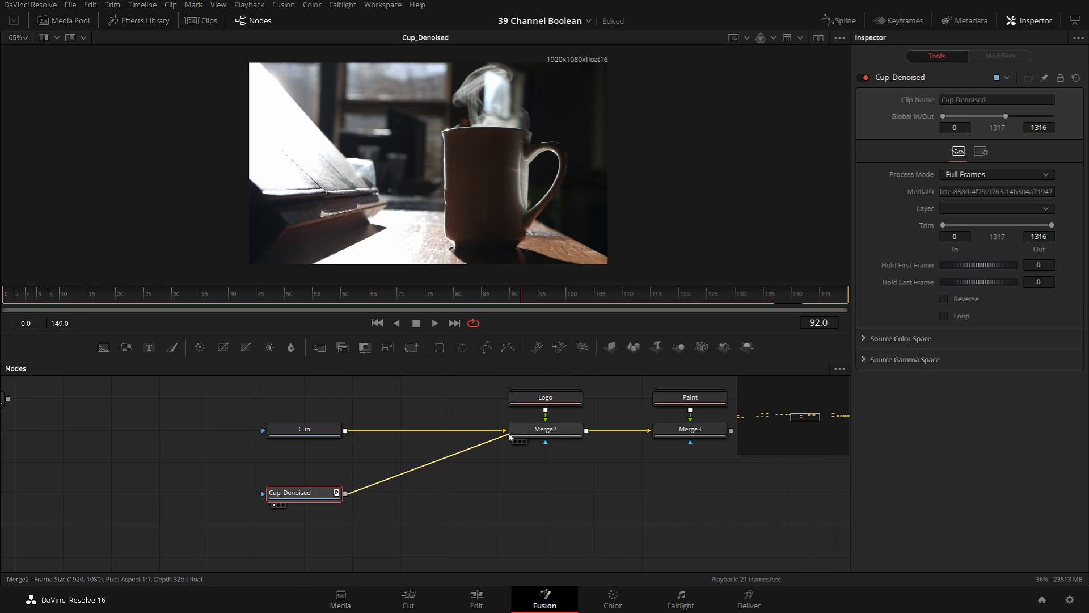
{"action": "left_click_drag", "start_coordinate": [299, 495], "coordinate": [315, 524]}
{"action": "left_click", "coordinate": [311, 430]}
{"action": "left_click_drag", "start_coordinate": [307, 398], "coordinate": [306, 430]}
{"action": "scroll", "coordinate": [556, 87], "scroll_direction": "up", "scroll_amount": 10}
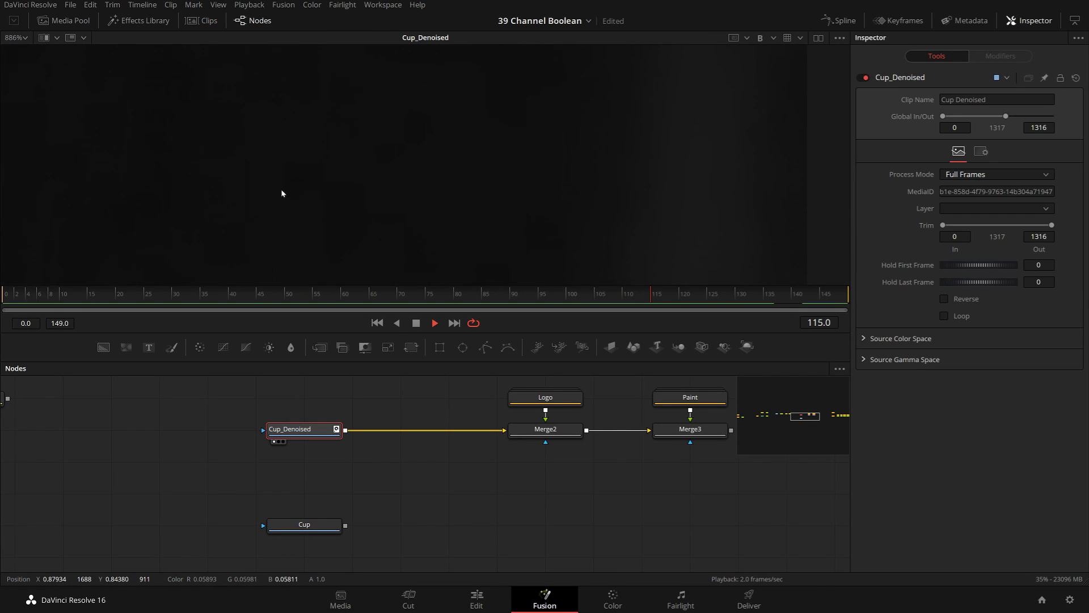
{"action": "scroll", "coordinate": [357, 168], "scroll_direction": "down", "scroll_amount": 6}
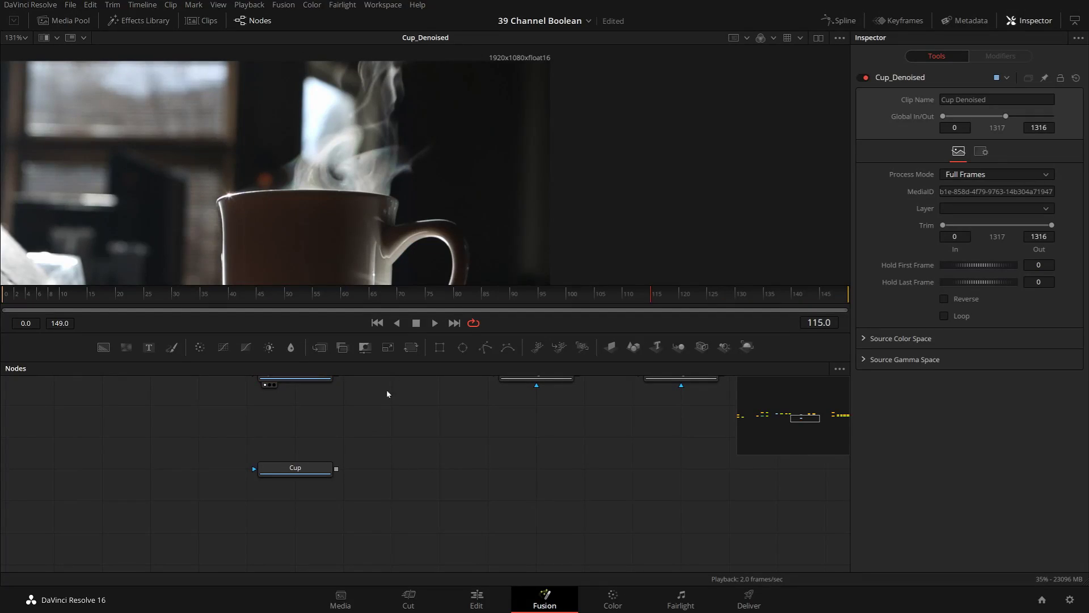
Add a Channel Booleans node with Cup as its background input and Cup_Denoised as its foreground input
{"action": "left_click", "coordinate": [344, 348]}
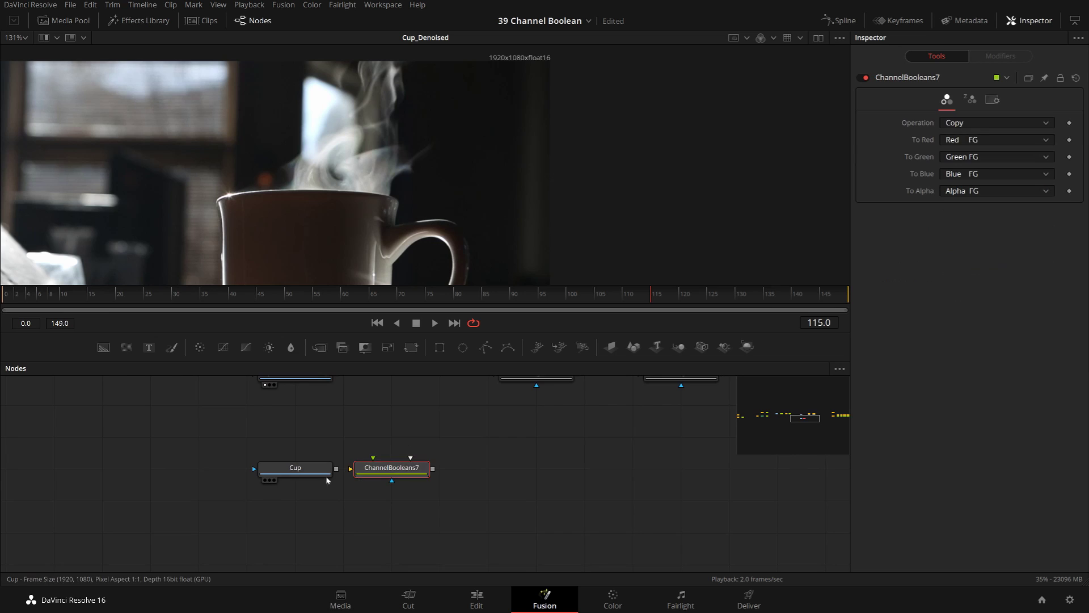
{"action": "left_click_drag", "start_coordinate": [410, 471], "coordinate": [458, 471]}
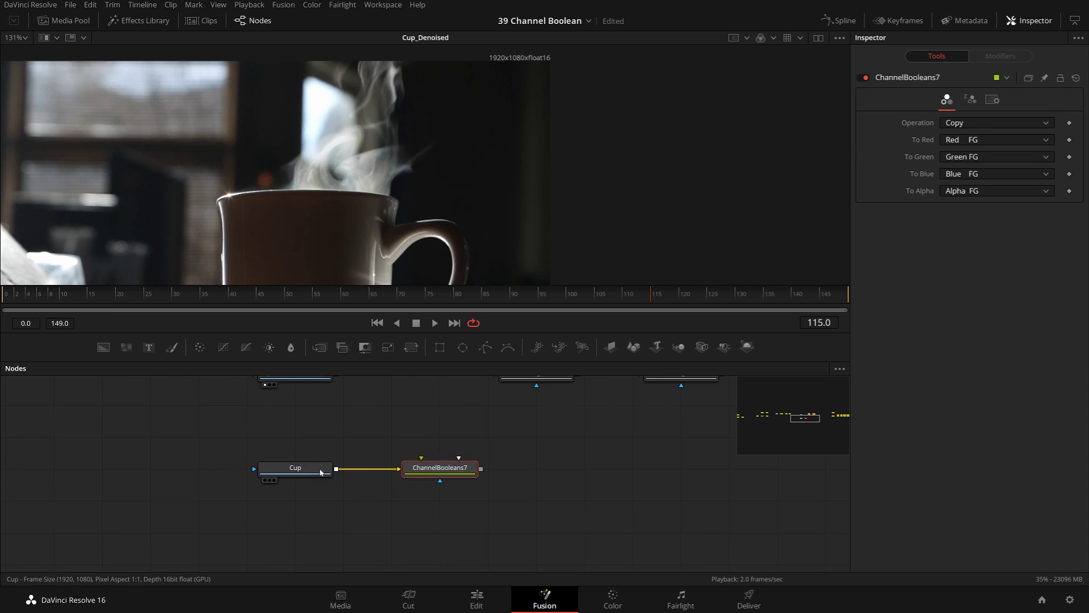
{"action": "scroll", "coordinate": [307, 448], "scroll_direction": "up", "scroll_amount": 2}
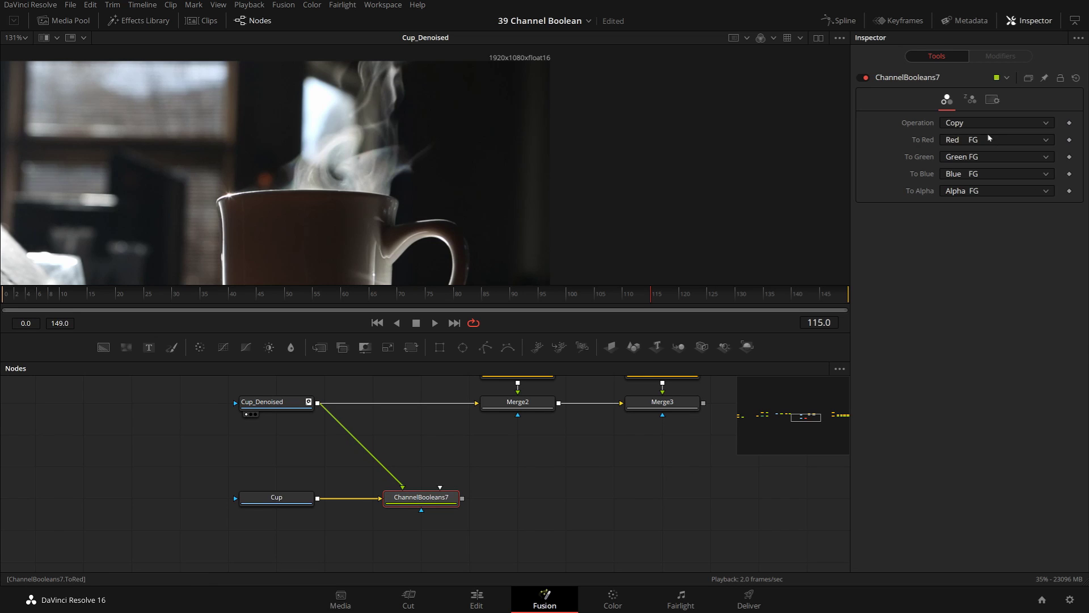
Set the new Channel Booleans node's Operation to Subtract and To Alpha to Do Nothing
{"action": "left_click", "coordinate": [972, 120]}
{"action": "left_click", "coordinate": [965, 163]}
{"action": "left_click", "coordinate": [953, 192]}
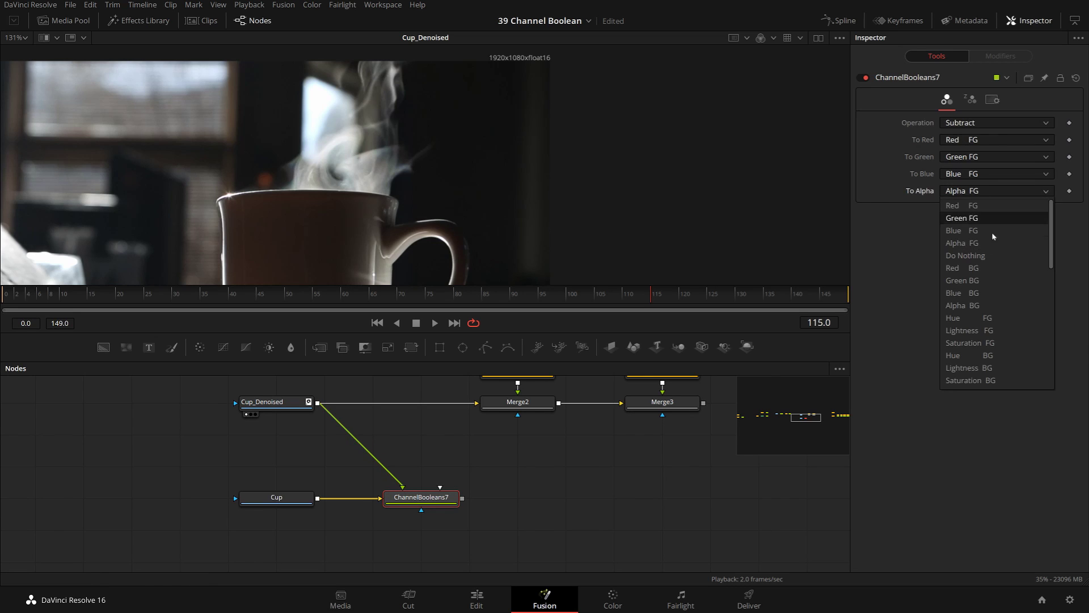
{"action": "left_click", "coordinate": [966, 256]}
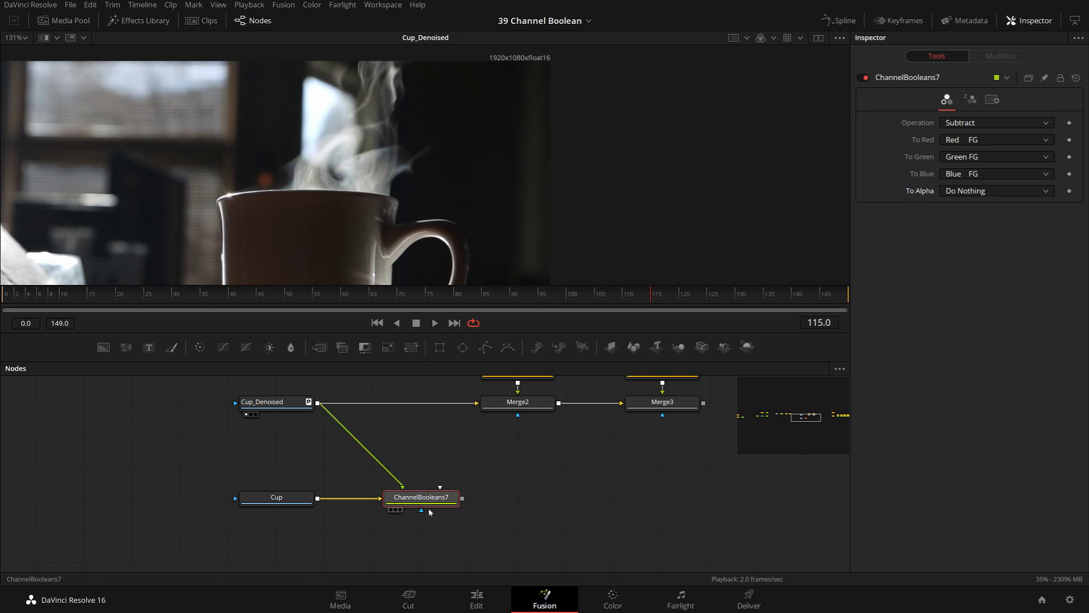
View the subtracting Channel Booleans node's output and raise the viewer gamma to examine the extracted grain during playback
{"action": "left_click_drag", "start_coordinate": [429, 509], "coordinate": [478, 509]}
{"action": "key", "text": "1"}
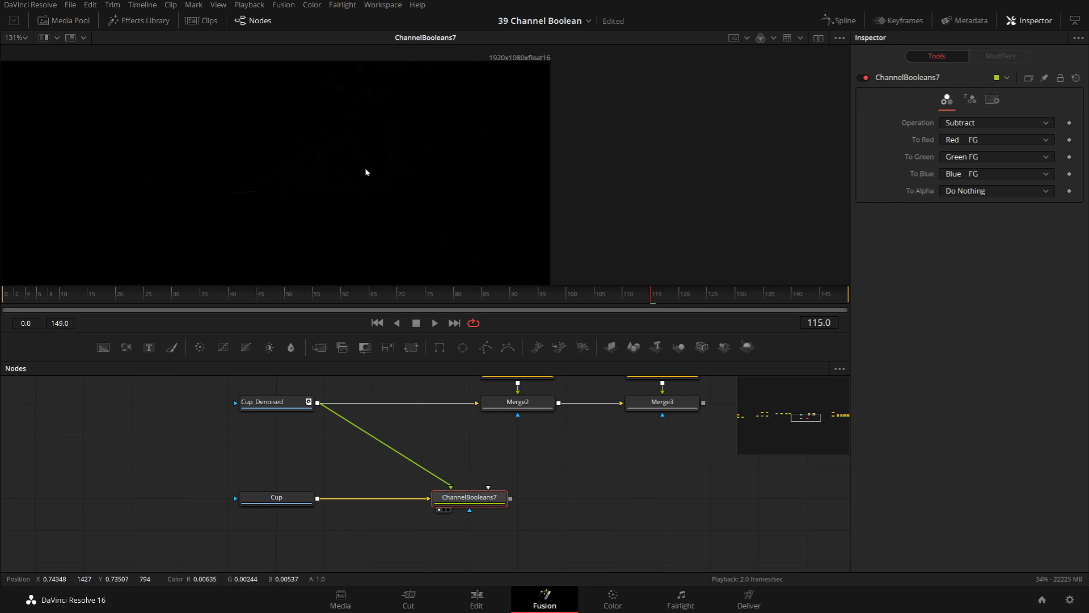
{"action": "scroll", "coordinate": [365, 168], "scroll_direction": "down", "scroll_amount": 4}
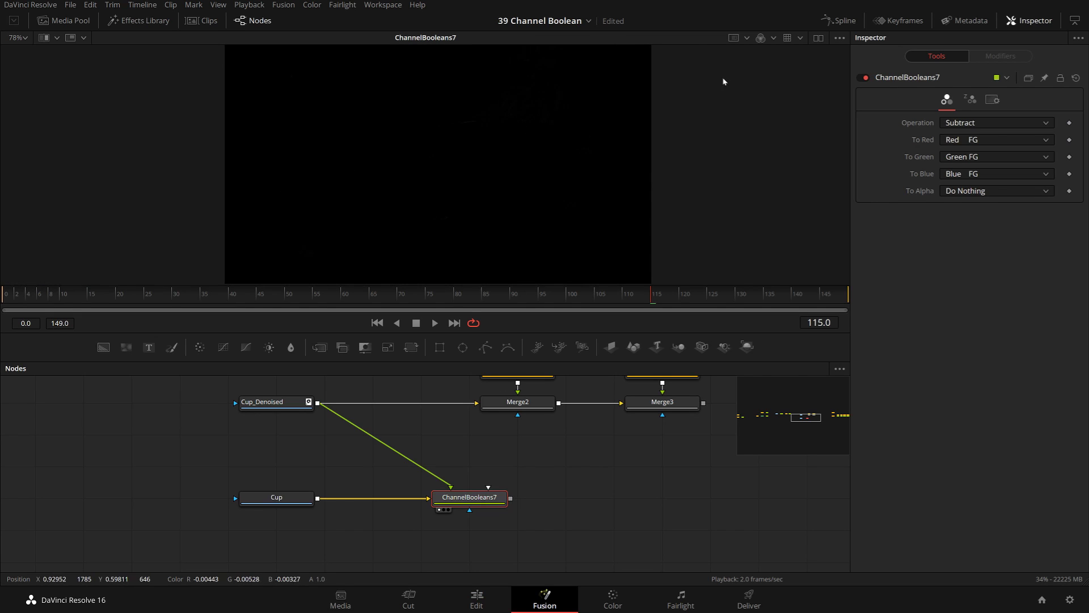
{"action": "left_click", "coordinate": [840, 39]}
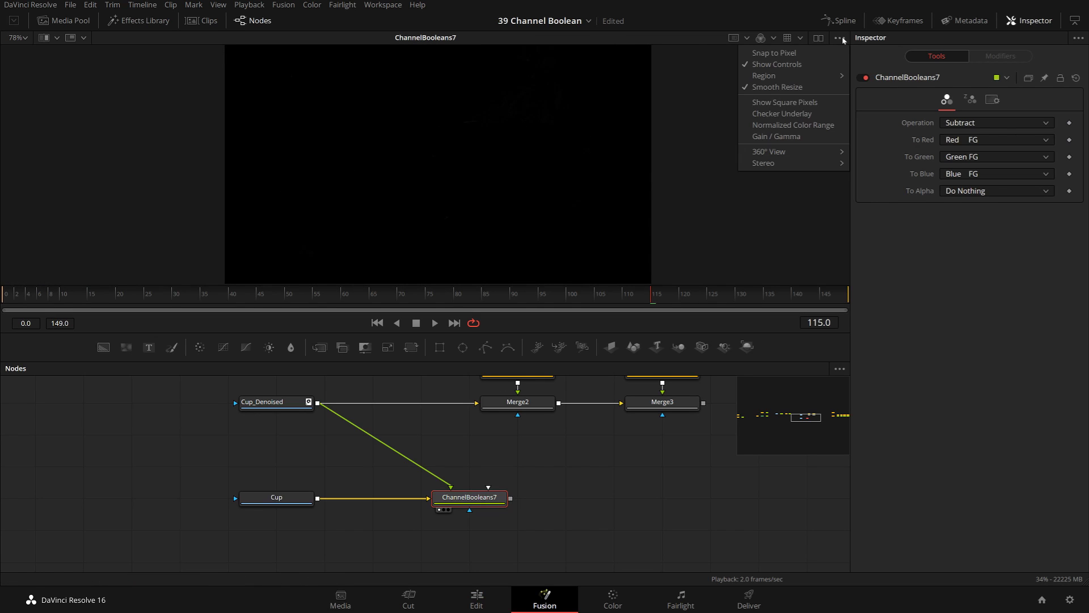
{"action": "left_click", "coordinate": [791, 136]}
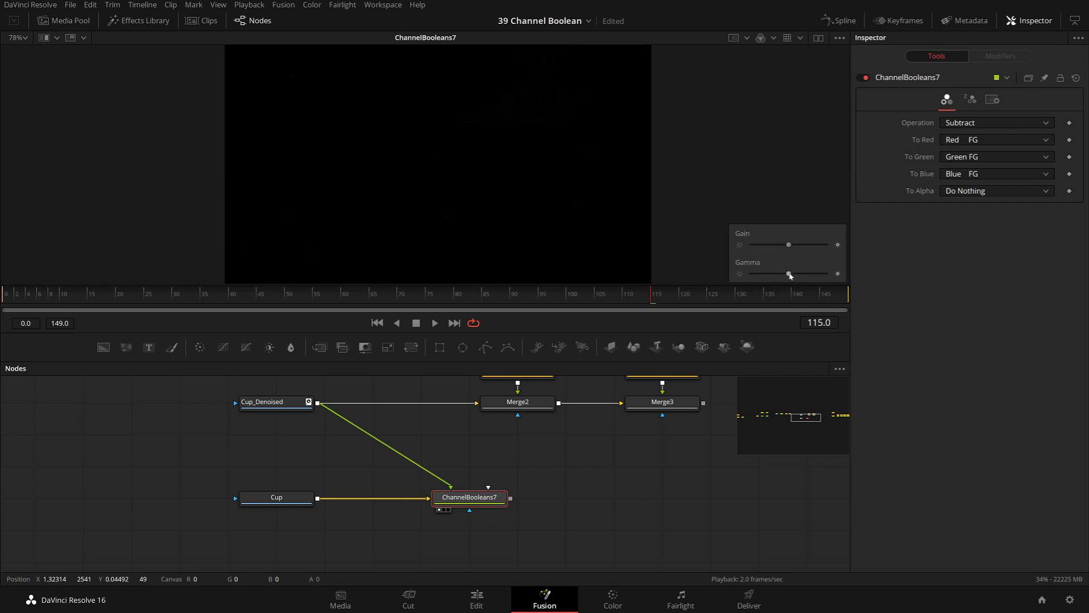
{"action": "left_click_drag", "start_coordinate": [796, 276], "coordinate": [808, 278]}
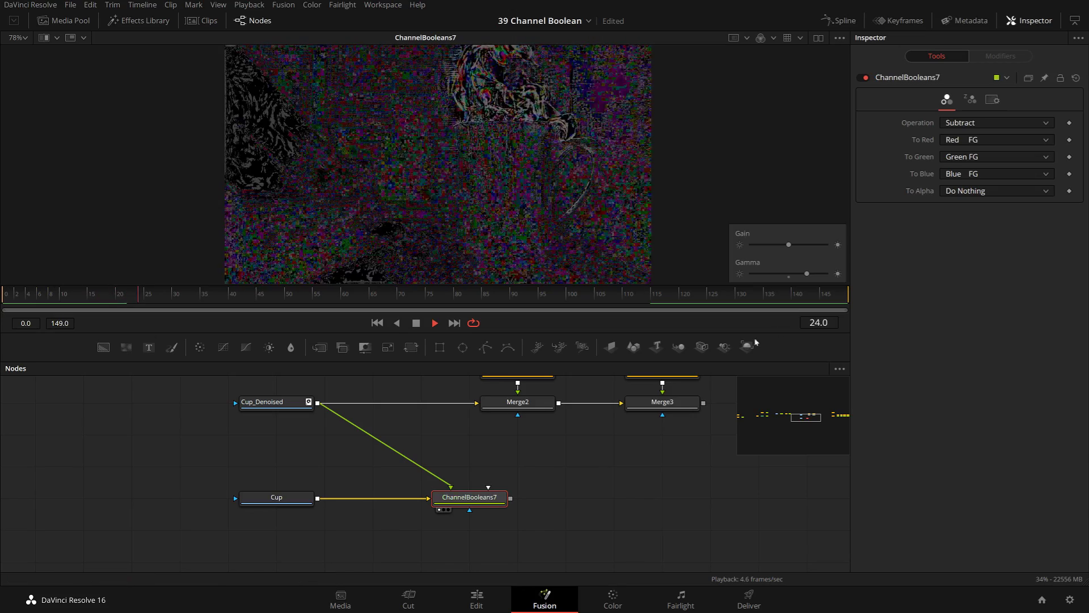
{"action": "left_click", "coordinate": [801, 274]}
{"action": "left_click_drag", "start_coordinate": [802, 276], "coordinate": [800, 278]}
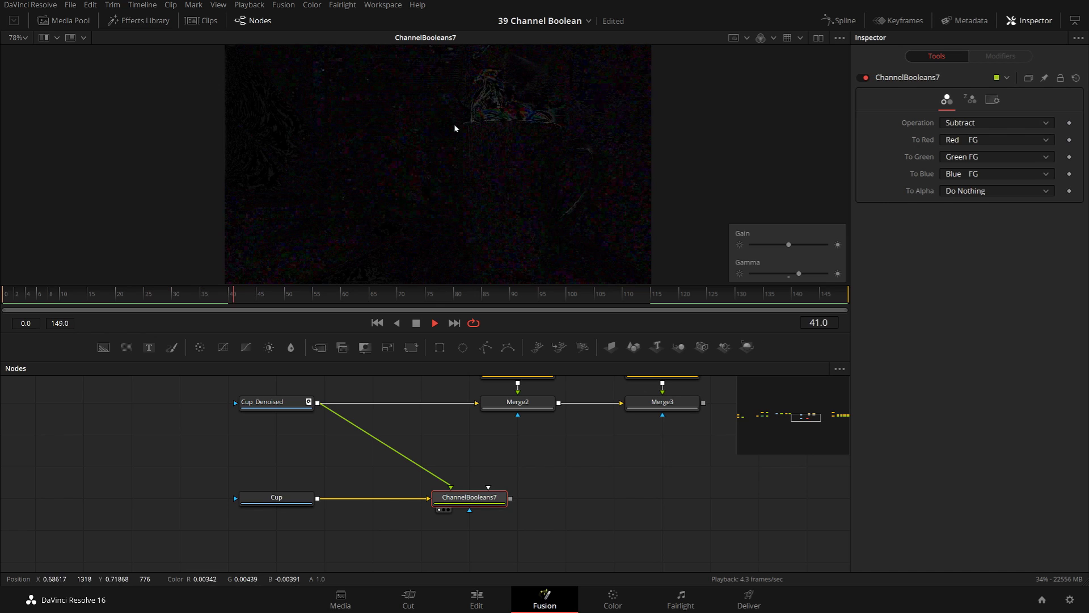
Add a second Channel Booleans node to the right of the subtracting one, in the same row
{"action": "left_click_drag", "start_coordinate": [634, 475], "coordinate": [456, 473]}
{"action": "left_click_drag", "start_coordinate": [523, 448], "coordinate": [516, 454]}
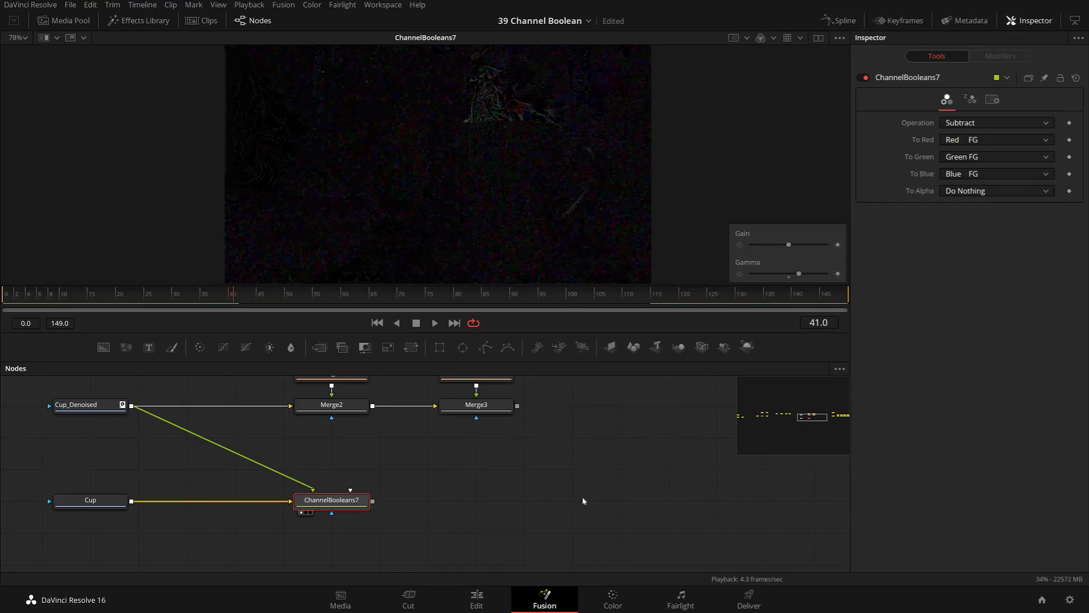
{"action": "left_click", "coordinate": [582, 500]}
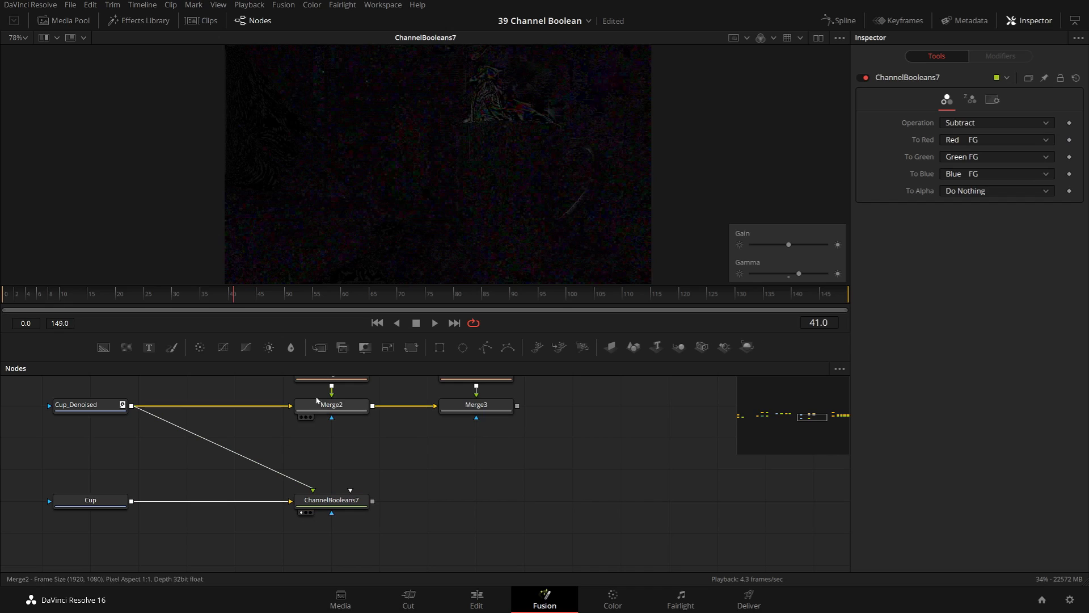
{"action": "left_click_drag", "start_coordinate": [619, 456], "coordinate": [615, 501]}
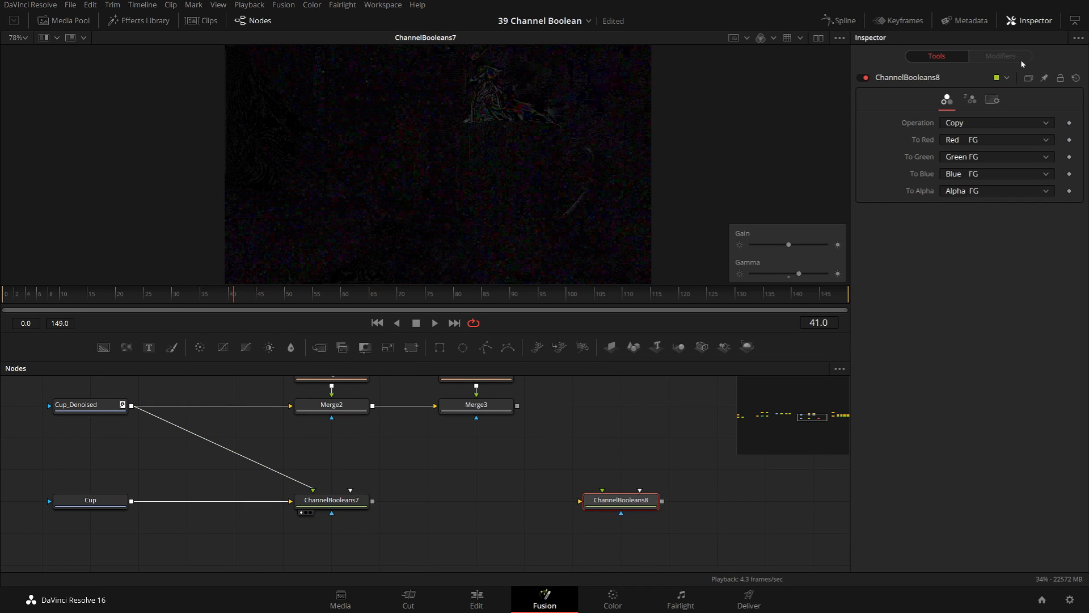
Set the second Channel Booleans node's Operation to Add and To Alpha to Do Nothing
{"action": "left_click", "coordinate": [986, 124]}
{"action": "left_click", "coordinate": [975, 152]}
{"action": "left_click", "coordinate": [970, 193]}
{"action": "left_click", "coordinate": [973, 253]}
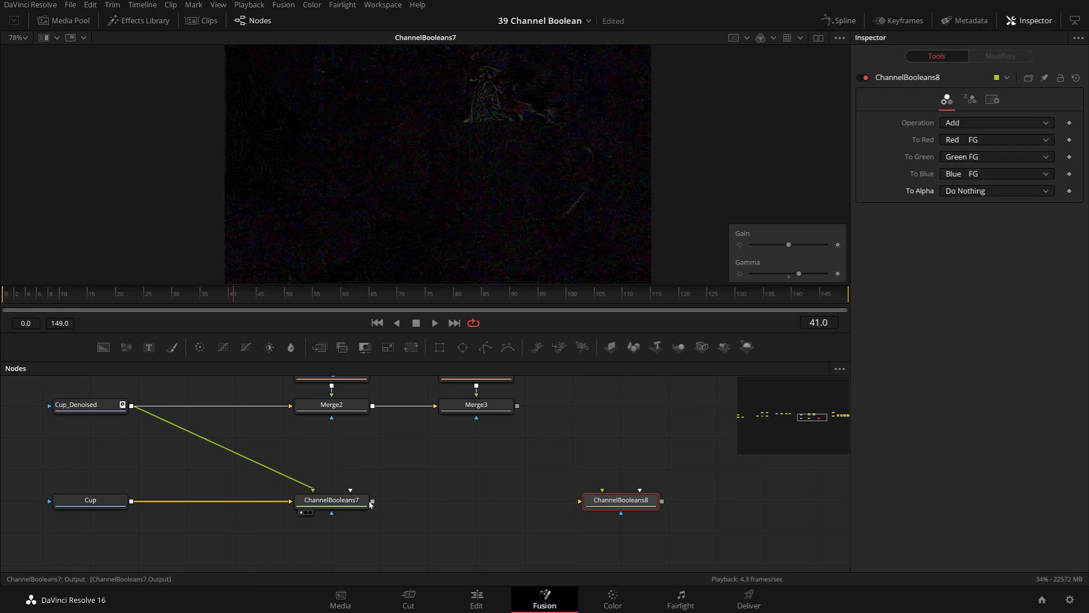
Connect the subtracted grain to the adding node's background and Merge3 to its foreground, and view the combined result
{"action": "left_click_drag", "start_coordinate": [373, 503], "coordinate": [596, 500]}
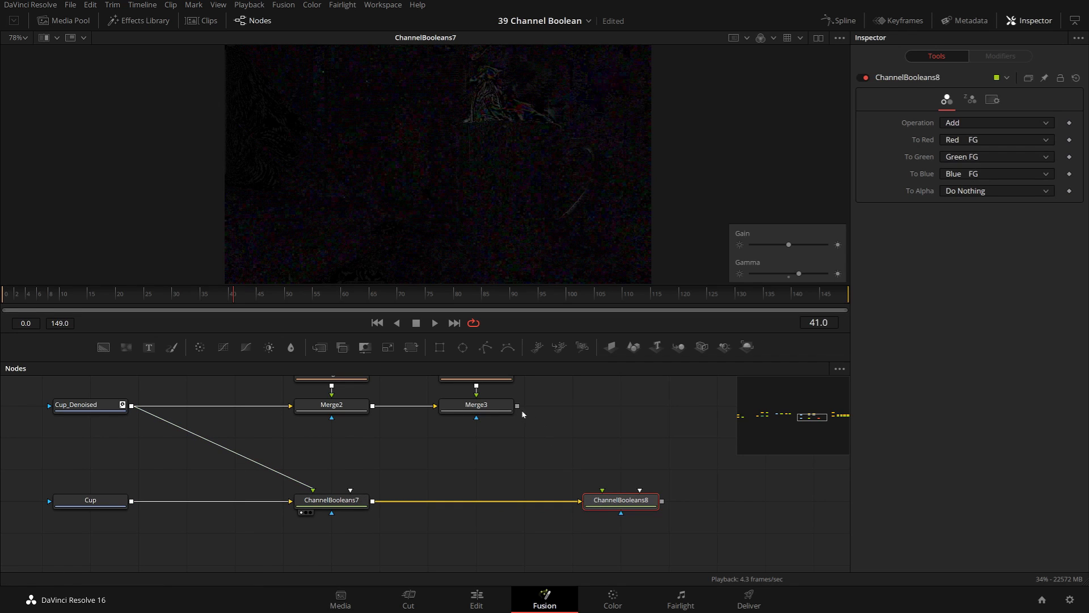
{"action": "left_click_drag", "start_coordinate": [534, 427], "coordinate": [602, 490]}
{"action": "key", "text": "1"}
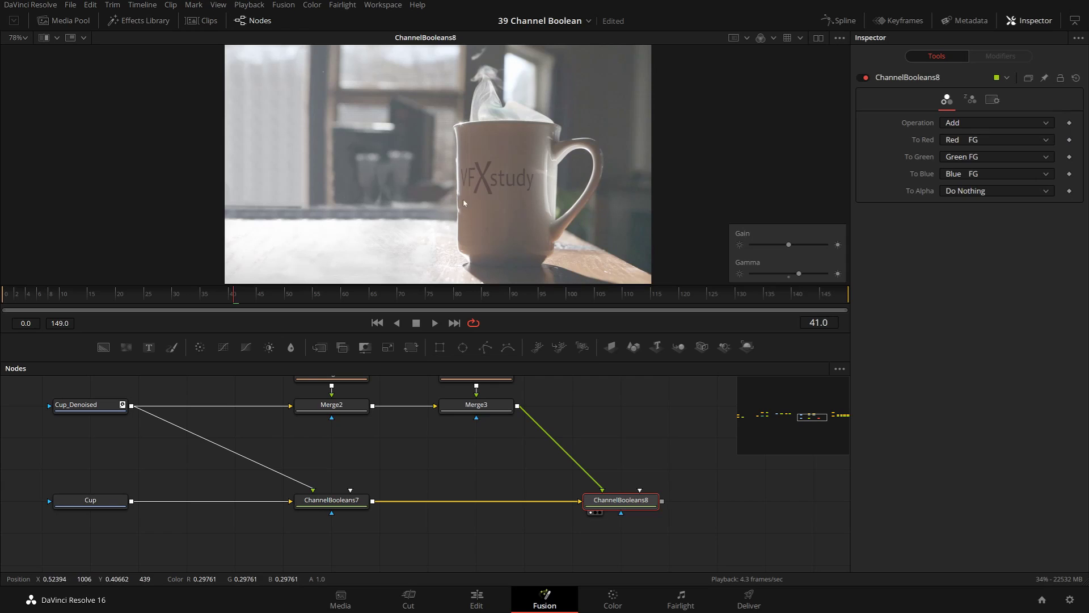
Reset the viewer gamma and play the composite to examine the re-added grain in the painted area up close
{"action": "left_click", "coordinate": [790, 276]}
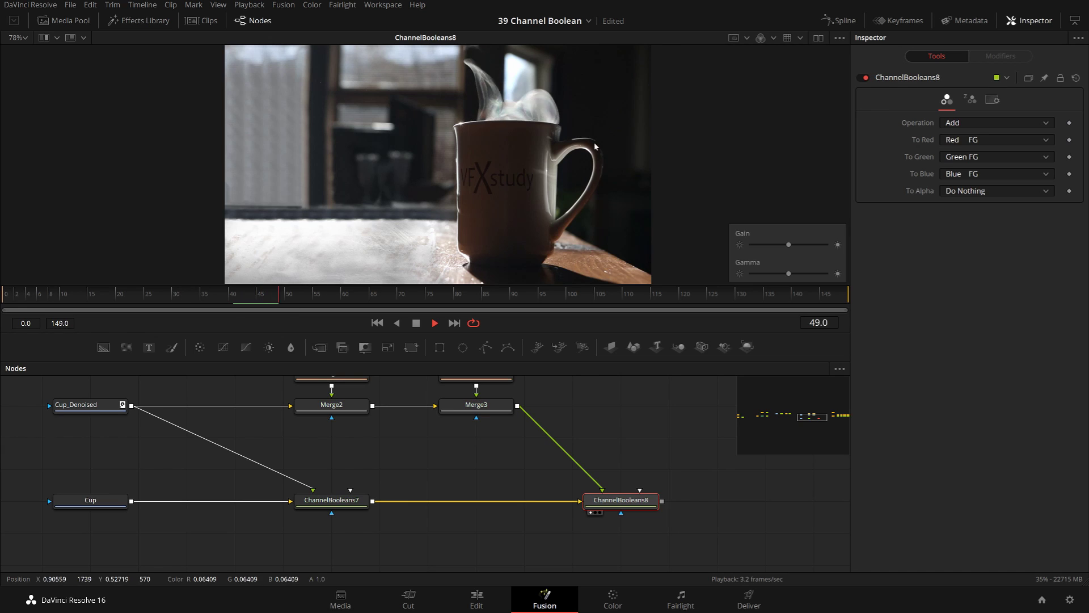
{"action": "scroll", "coordinate": [311, 189], "scroll_direction": "up", "scroll_amount": 6}
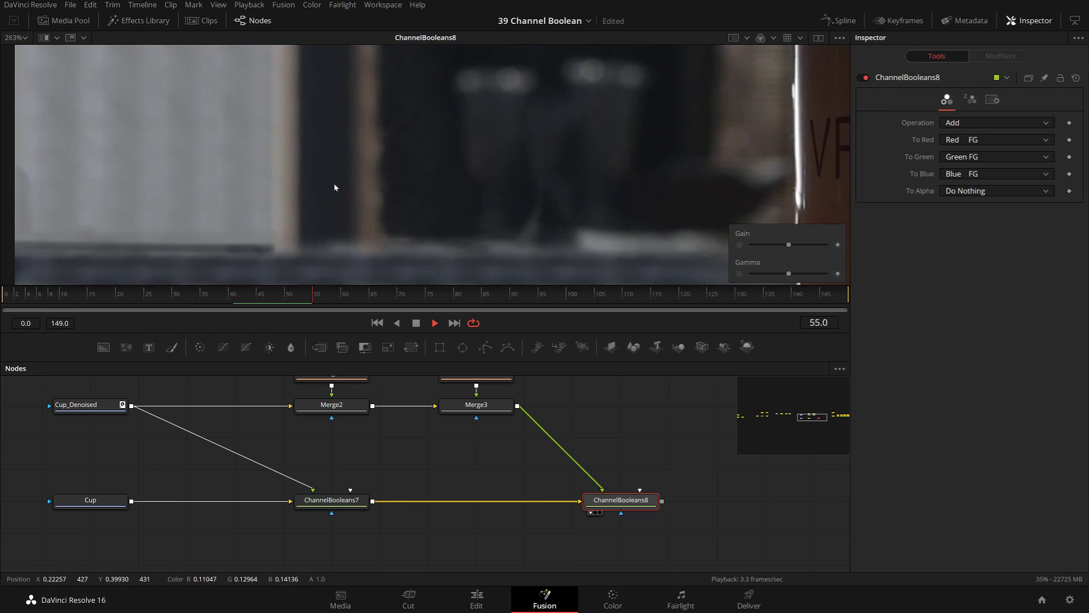
{"action": "scroll", "coordinate": [335, 186], "scroll_direction": "up", "scroll_amount": 5}
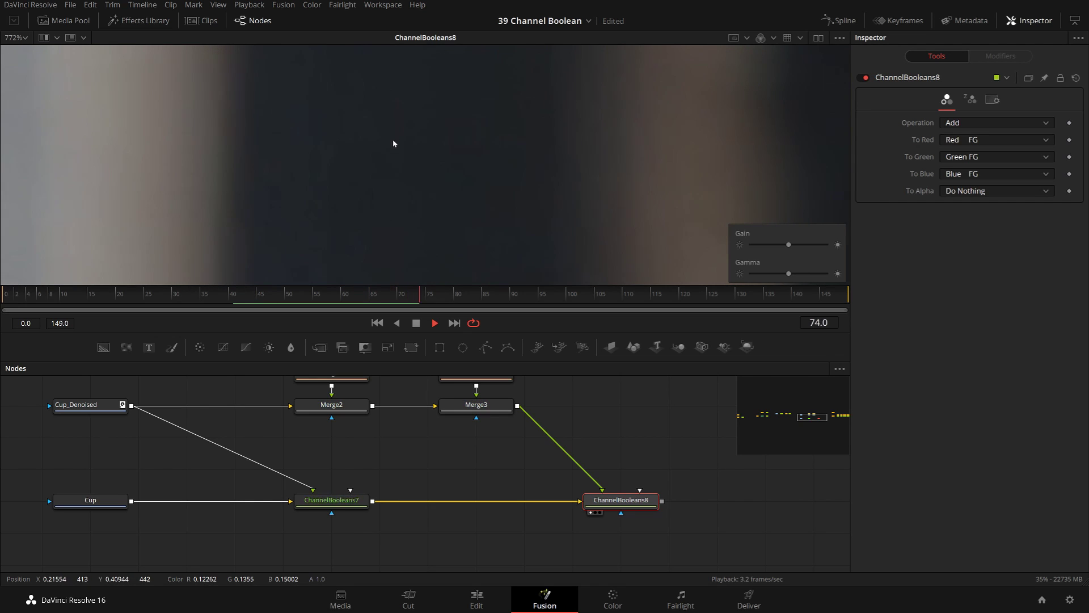
{"action": "scroll", "coordinate": [380, 162], "scroll_direction": "down", "scroll_amount": 2}
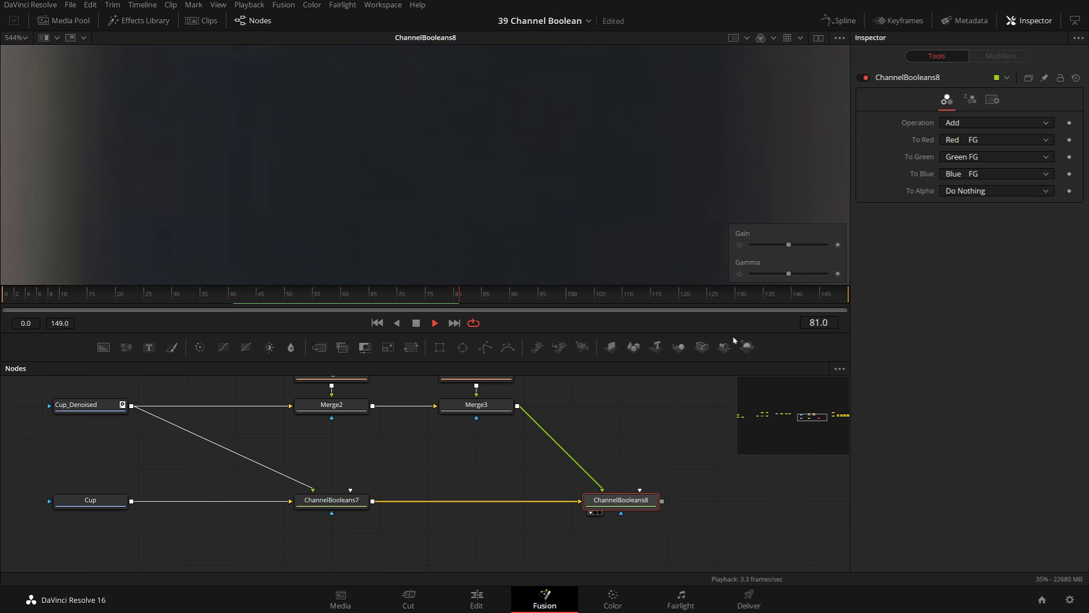
Raise the viewer gamma slightly and enlarge the viewer to examine the re-added grain in the blue channel during playback
{"action": "left_click_drag", "start_coordinate": [789, 278], "coordinate": [795, 277]}
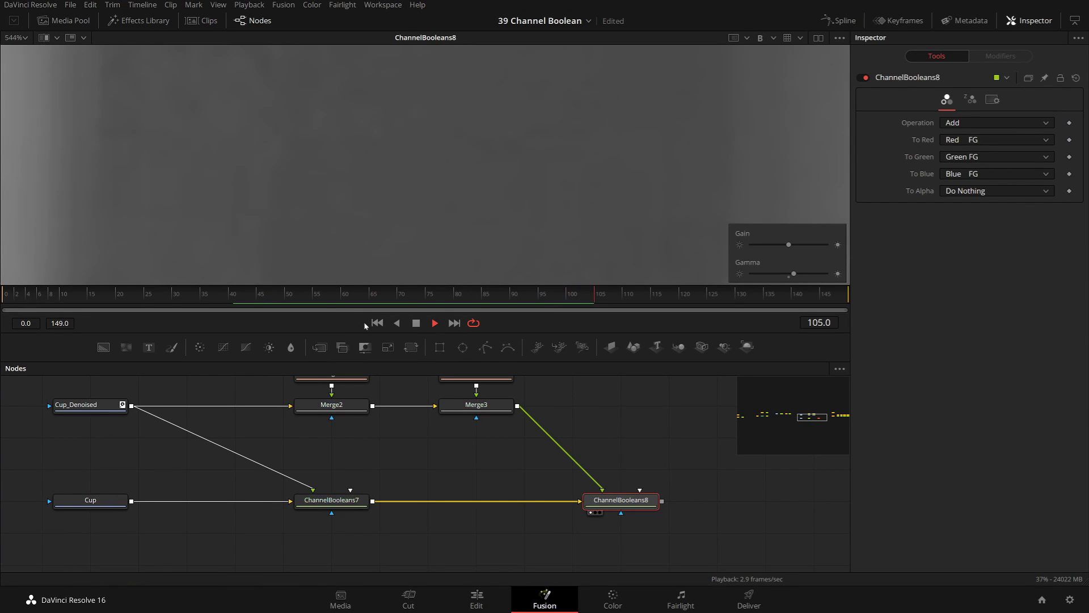
{"action": "left_click_drag", "start_coordinate": [363, 331], "coordinate": [363, 476]}
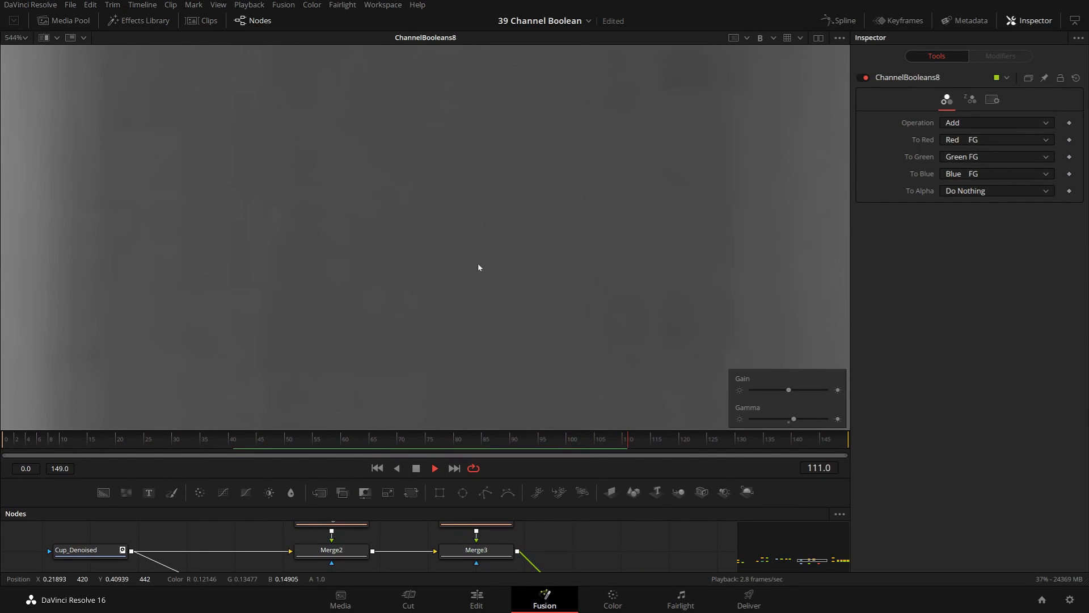
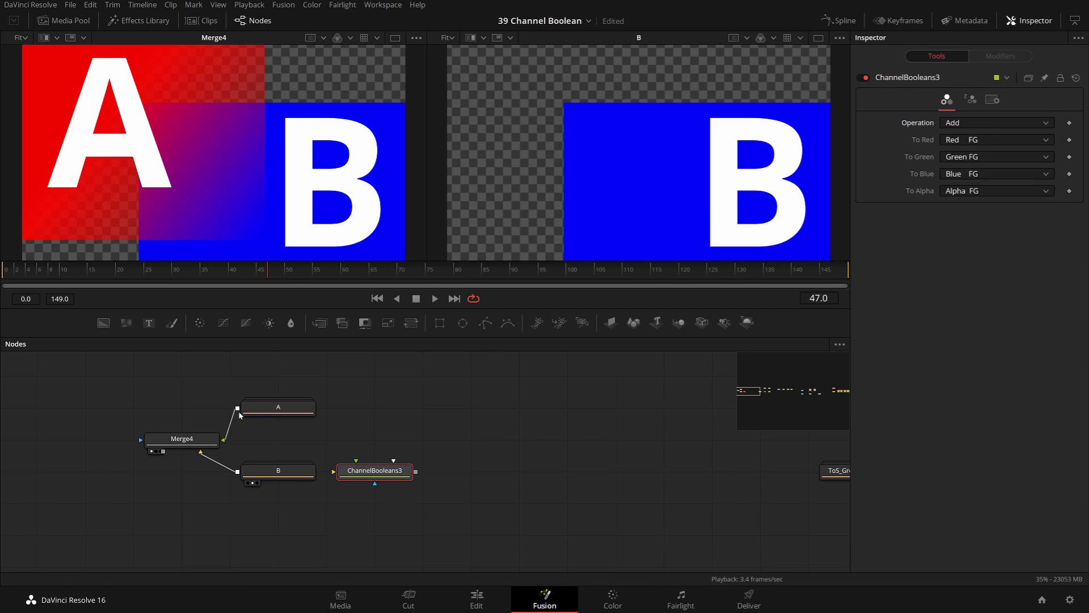
Connect B to the Channel Booleans background and A to its foreground, and show the added result in the second viewer
{"action": "left_click_drag", "start_coordinate": [237, 471], "coordinate": [333, 471]}
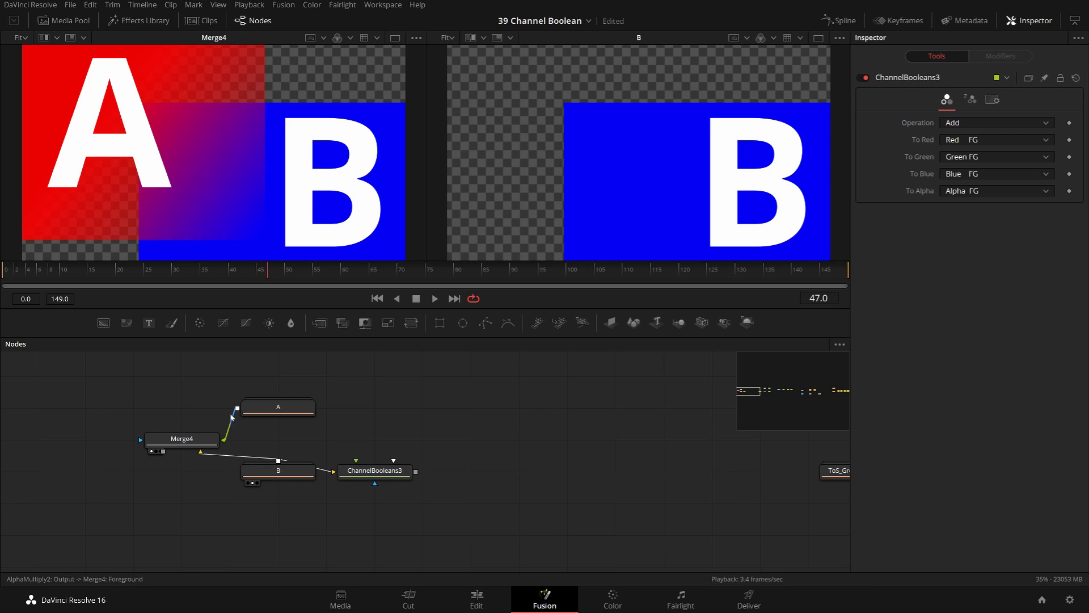
{"action": "left_click_drag", "start_coordinate": [239, 409], "coordinate": [463, 474]}
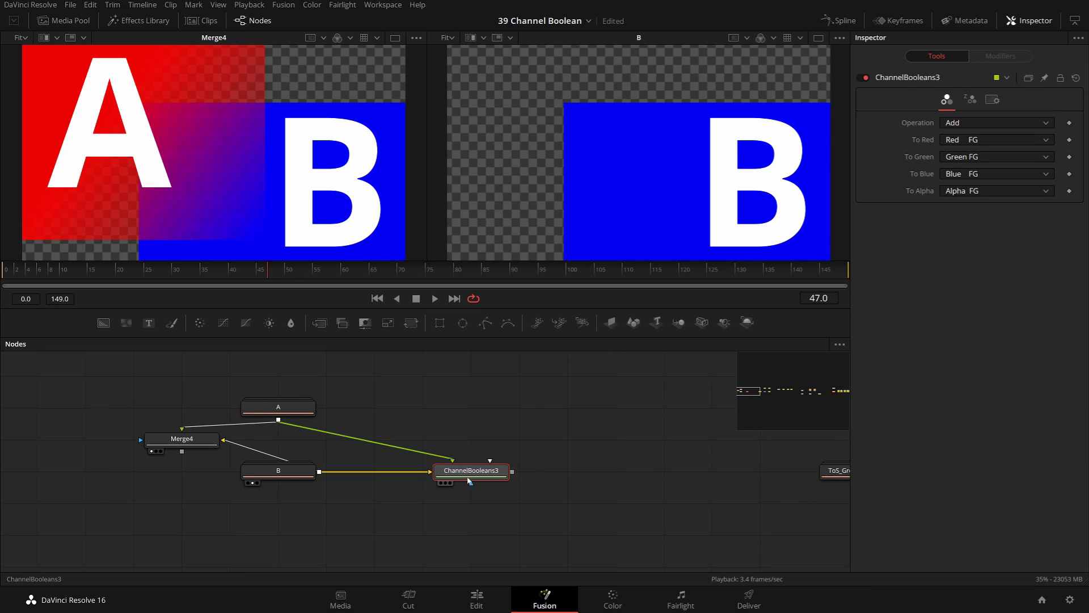
{"action": "key", "text": "2"}
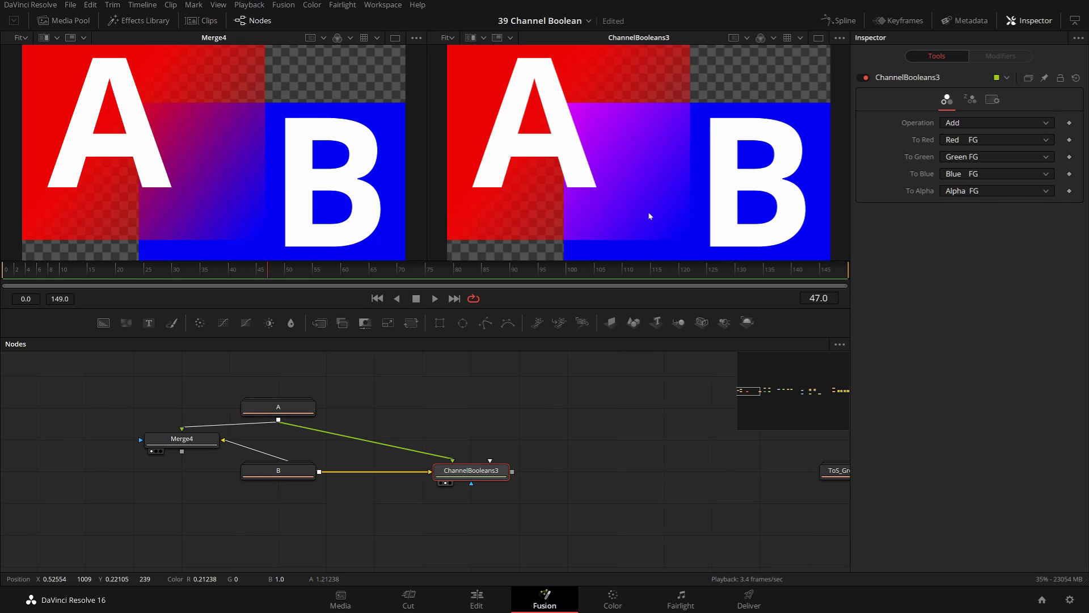
Compare Merge4 with the Add result in a single viewer using an A/B wipe across the overlap area
{"action": "left_click", "coordinate": [395, 37]}
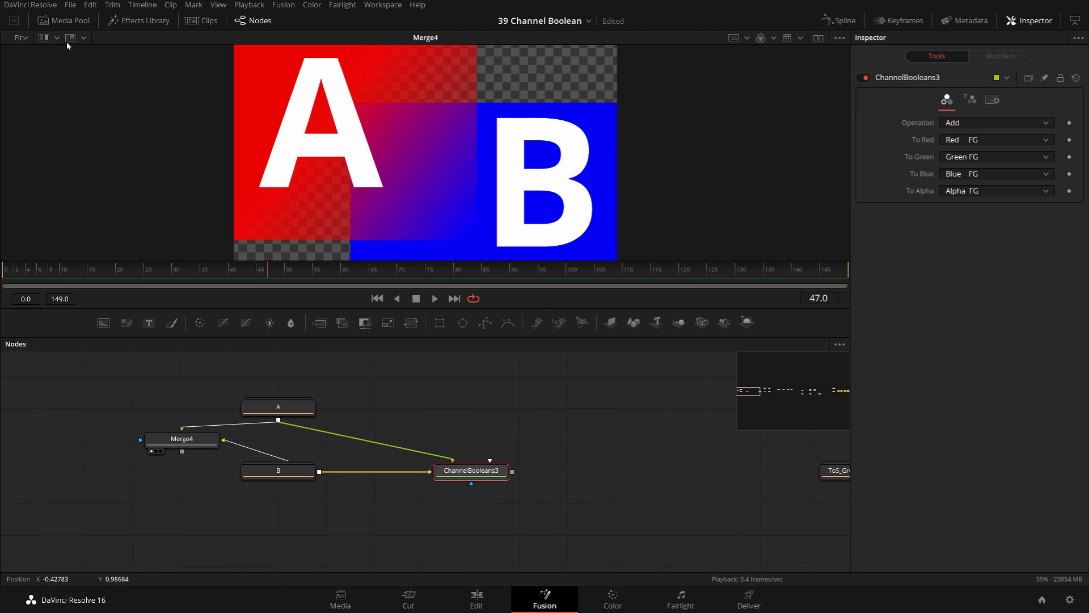
{"action": "left_click", "coordinate": [44, 38]}
{"action": "left_click_drag", "start_coordinate": [460, 471], "coordinate": [397, 148]}
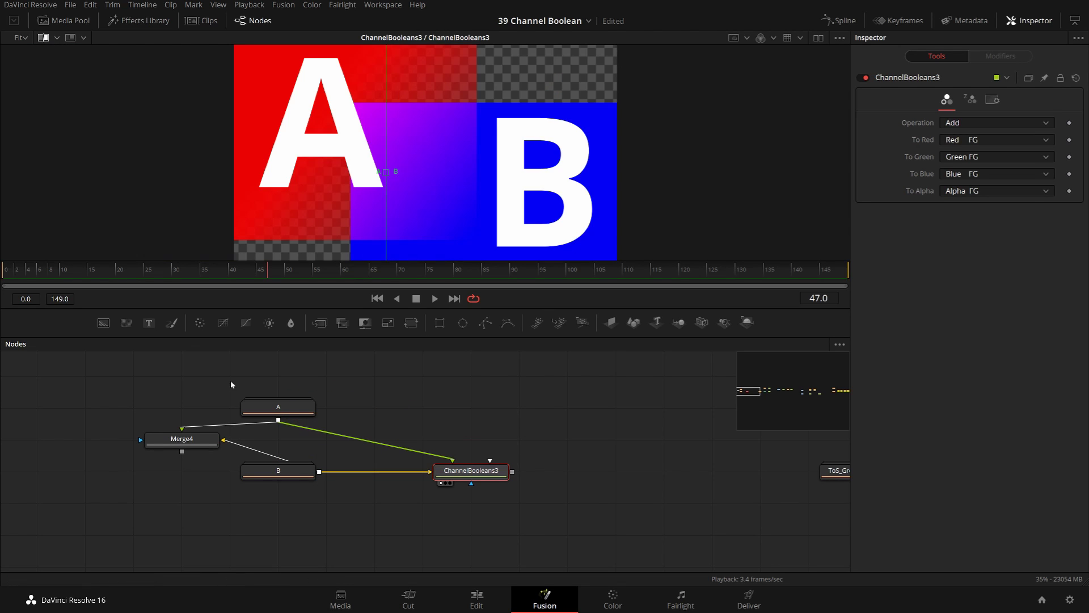
{"action": "left_click_drag", "start_coordinate": [181, 439], "coordinate": [391, 169]}
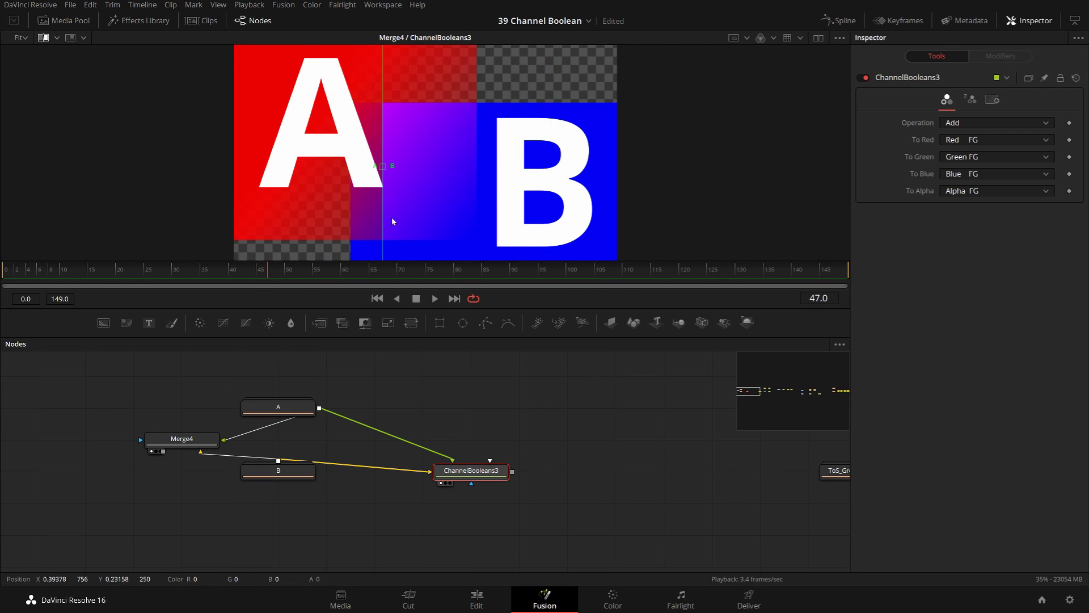
{"action": "left_click_drag", "start_coordinate": [384, 173], "coordinate": [406, 173]}
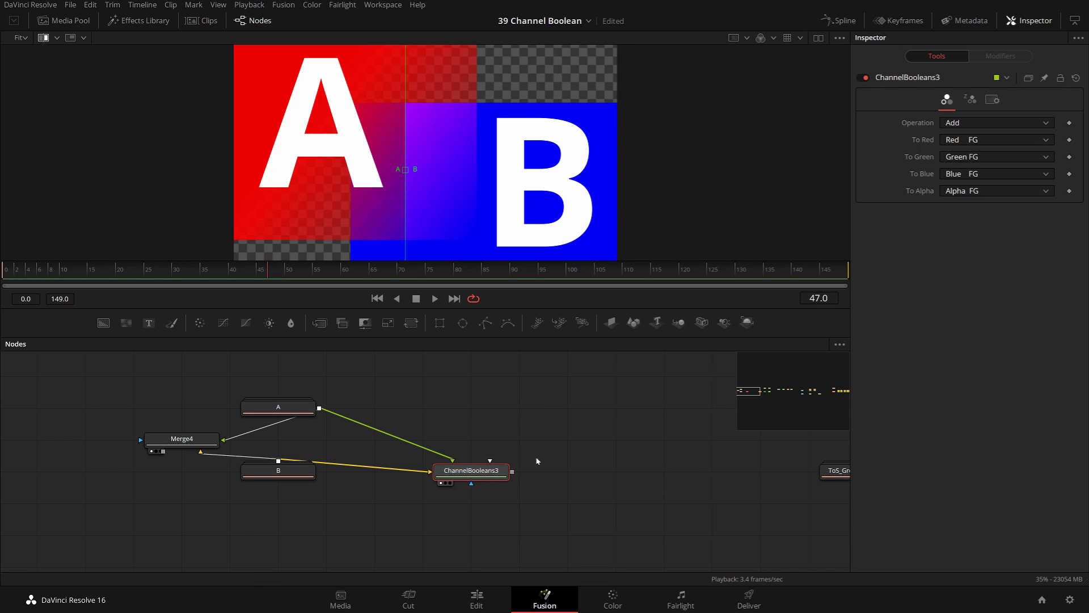
Rename the adding Channel Booleans node to A_plus_B
{"action": "key", "text": "F2"}
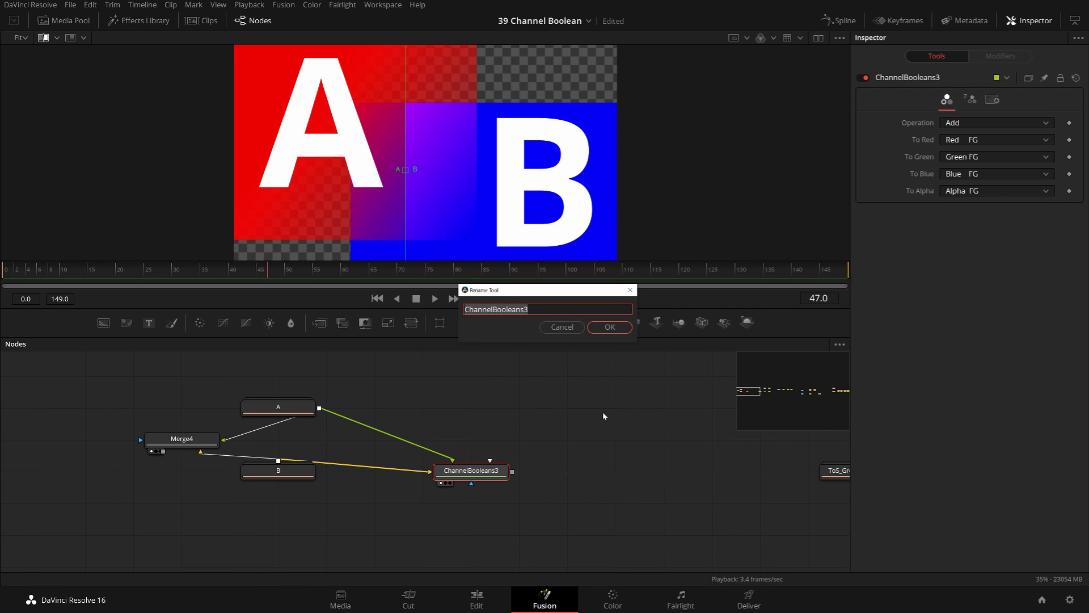
{"action": "type", "text": "A_plus_"}
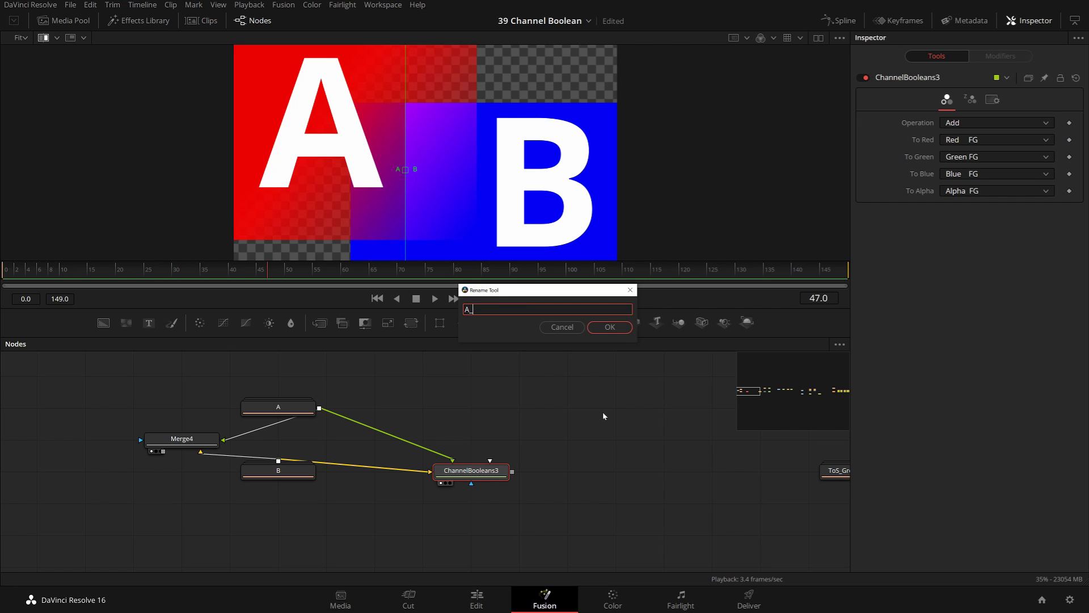
{"action": "type", "text": "B"}
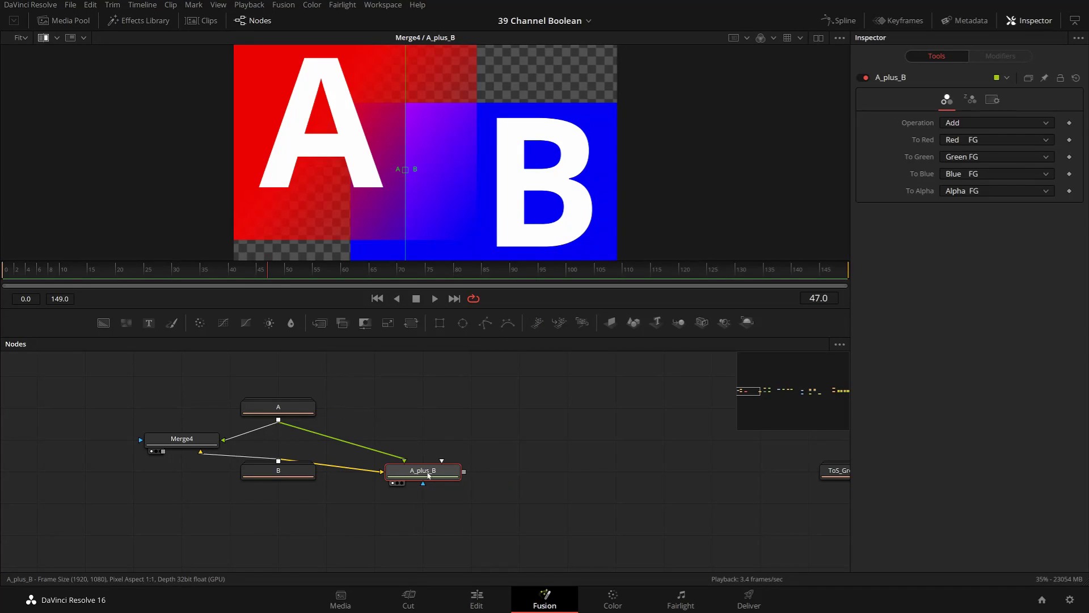
Add a Channel Booleans node fed by A_plus_B as its background, and set its Operation to Subtract
{"action": "left_click", "coordinate": [342, 322]}
{"action": "left_click_drag", "start_coordinate": [464, 472], "coordinate": [539, 471]}
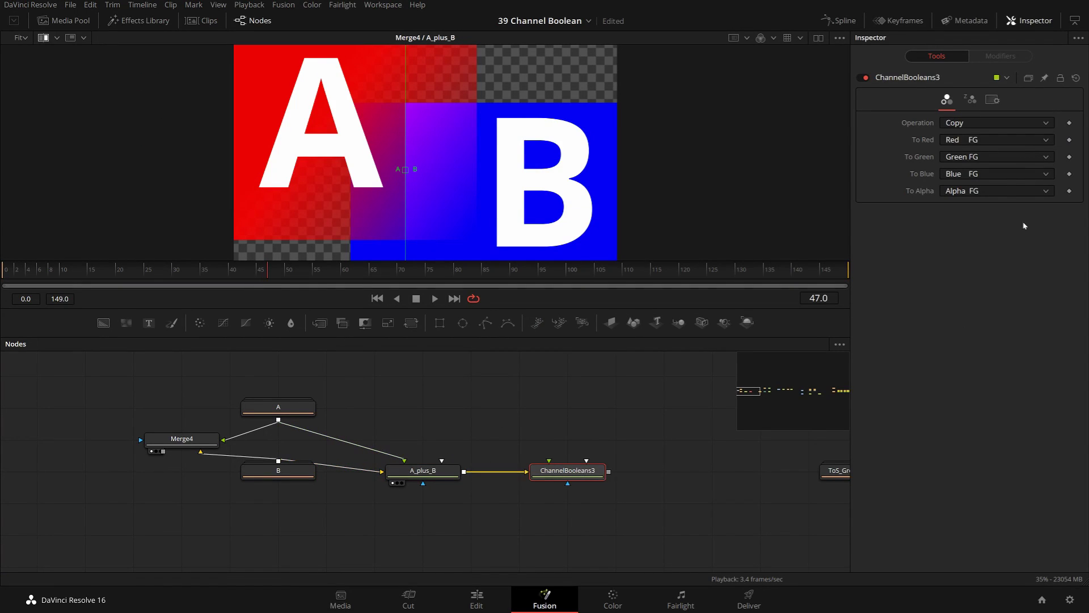
{"action": "left_click", "coordinate": [965, 123]}
{"action": "left_click", "coordinate": [960, 163]}
Rename the subtracting Channel Booleans node to minus, keeping it in its original place
{"action": "key", "text": "F2"}
{"action": "type", "text": "sub"}
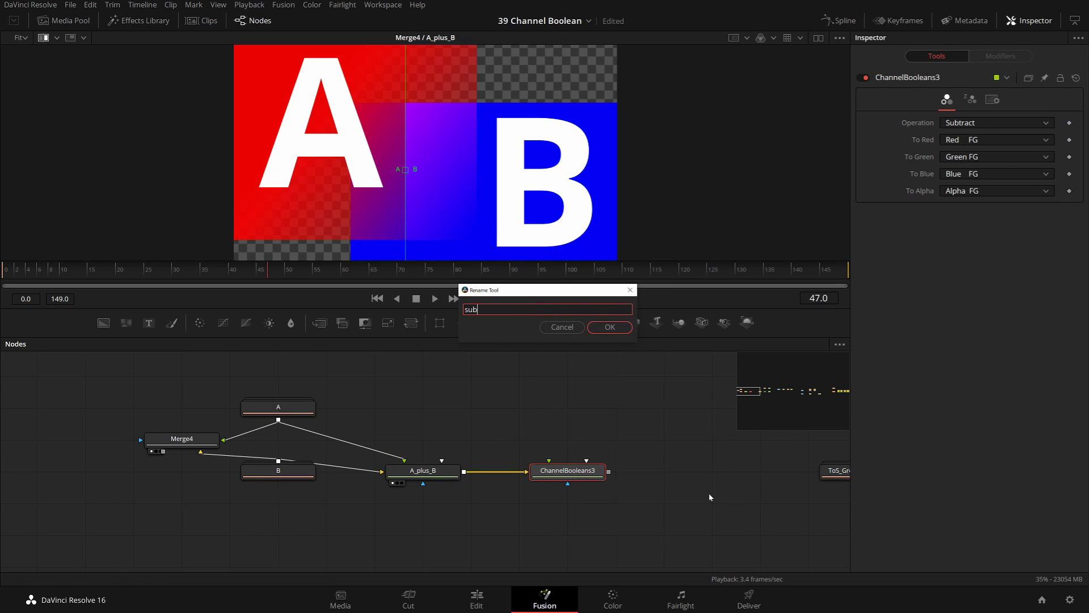
{"action": "type", "text": "us"}
{"action": "key", "text": "Return"}
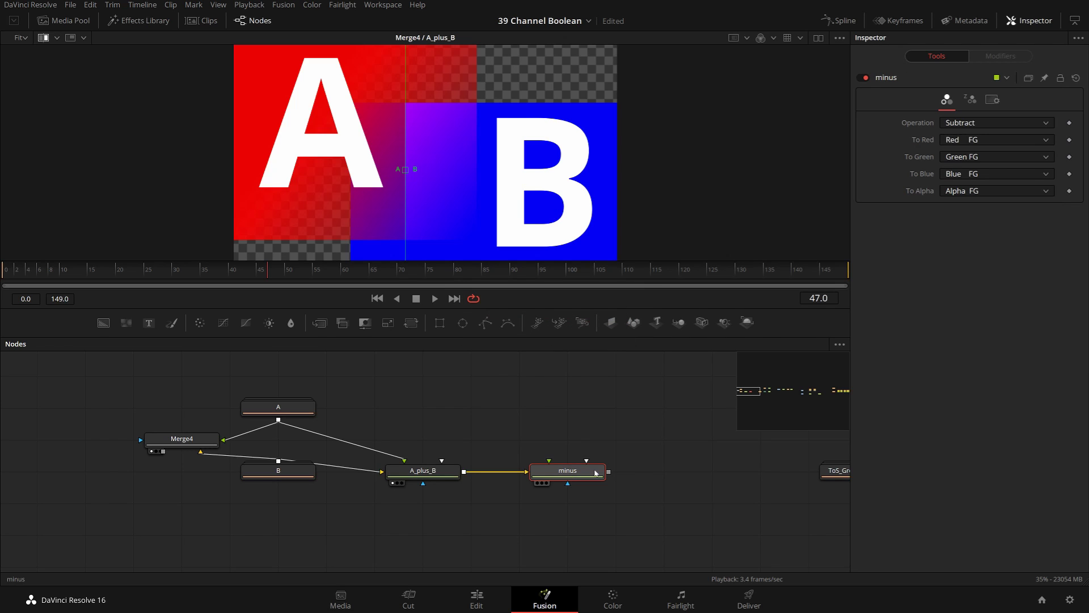
{"action": "left_click_drag", "start_coordinate": [590, 470], "coordinate": [542, 471]}
{"action": "key", "text": "ctrl+z"}
Add a Channel Booleans node above A_plus_B with Operation Multiply, taking B as background and A as foreground
{"action": "left_click", "coordinate": [481, 422]}
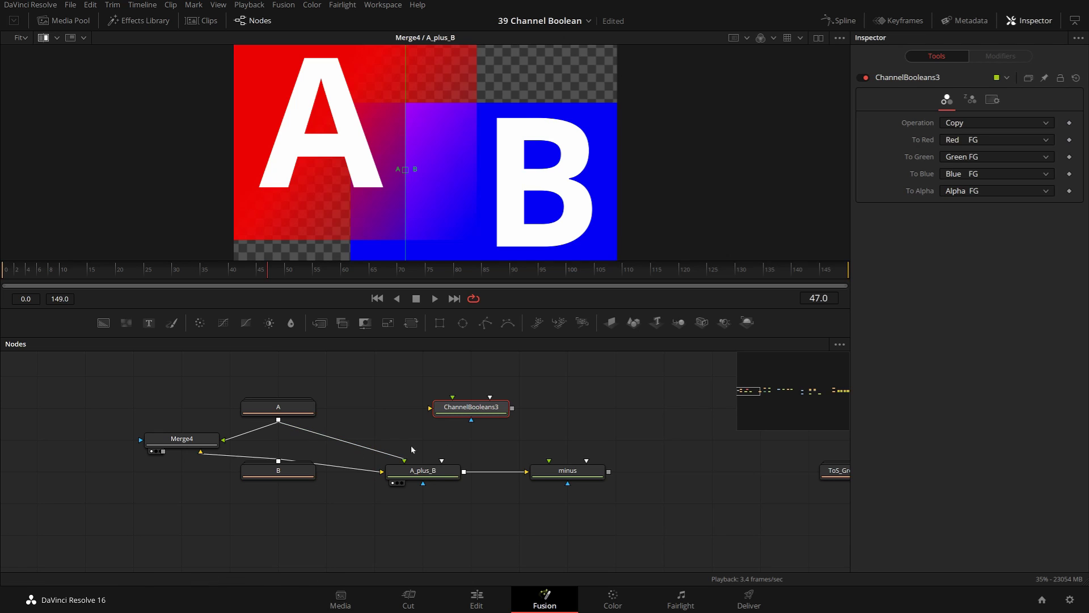
{"action": "left_click_drag", "start_coordinate": [279, 468], "coordinate": [429, 408]}
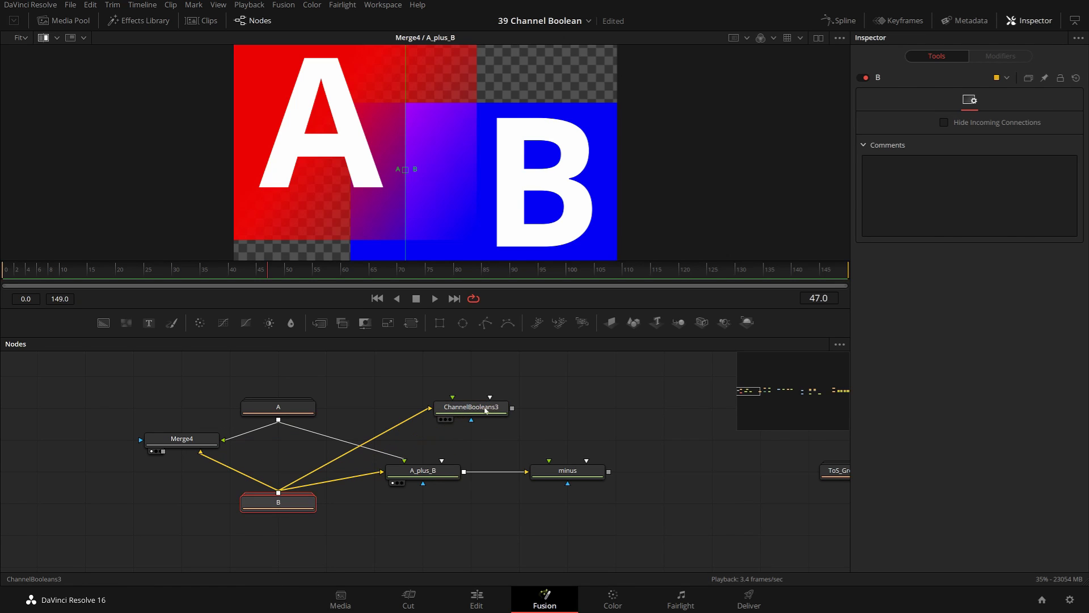
{"action": "left_click", "coordinate": [471, 406]}
{"action": "left_click", "coordinate": [977, 124]}
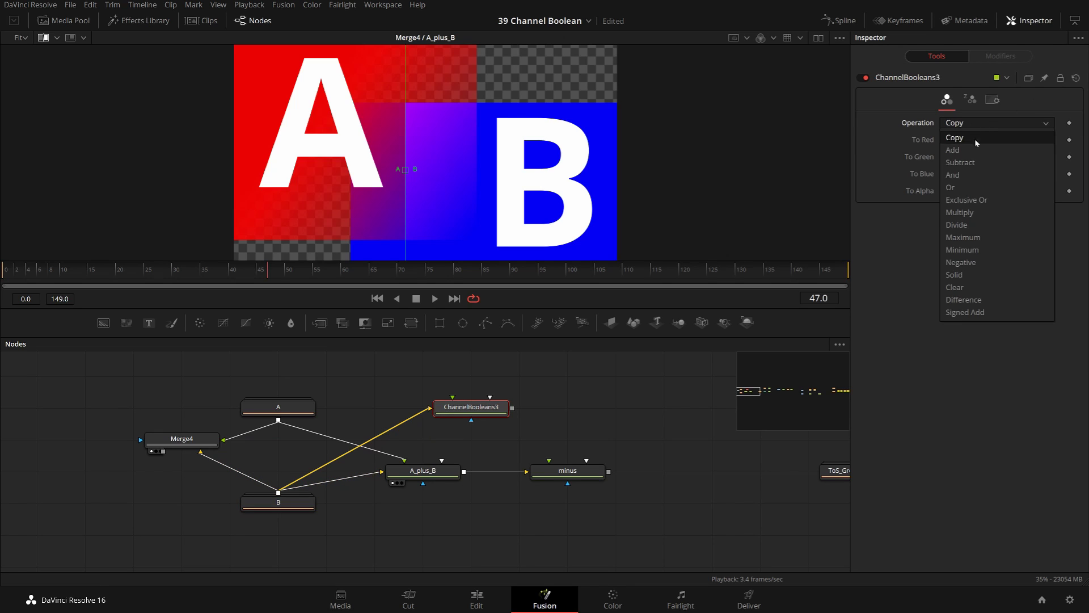
{"action": "left_click", "coordinate": [964, 212]}
{"action": "left_click_drag", "start_coordinate": [278, 421], "coordinate": [479, 410]}
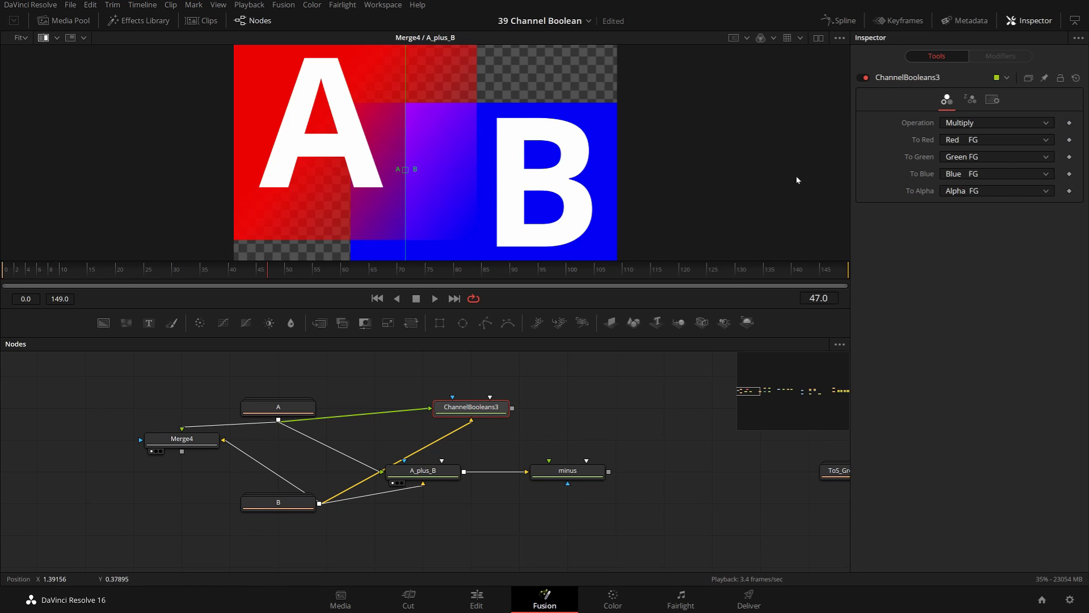
Set To Red, To Green and To Blue of the multiplying Channel Booleans node to Alpha FG
{"action": "left_click", "coordinate": [953, 142]}
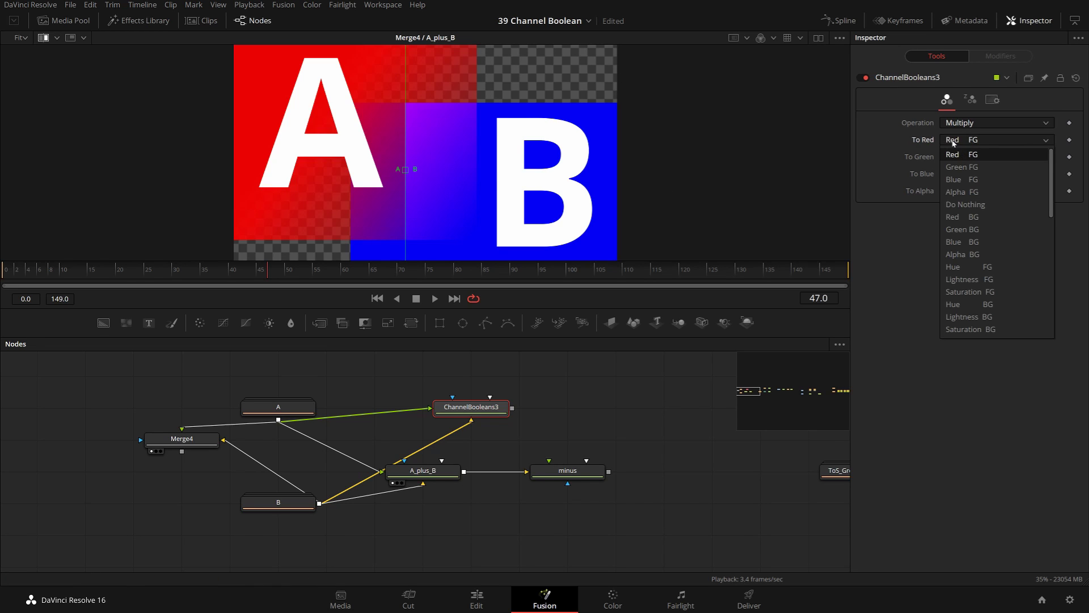
{"action": "left_click", "coordinate": [965, 193]}
{"action": "left_click", "coordinate": [972, 159]}
{"action": "left_click", "coordinate": [964, 209]}
{"action": "left_click", "coordinate": [976, 175]}
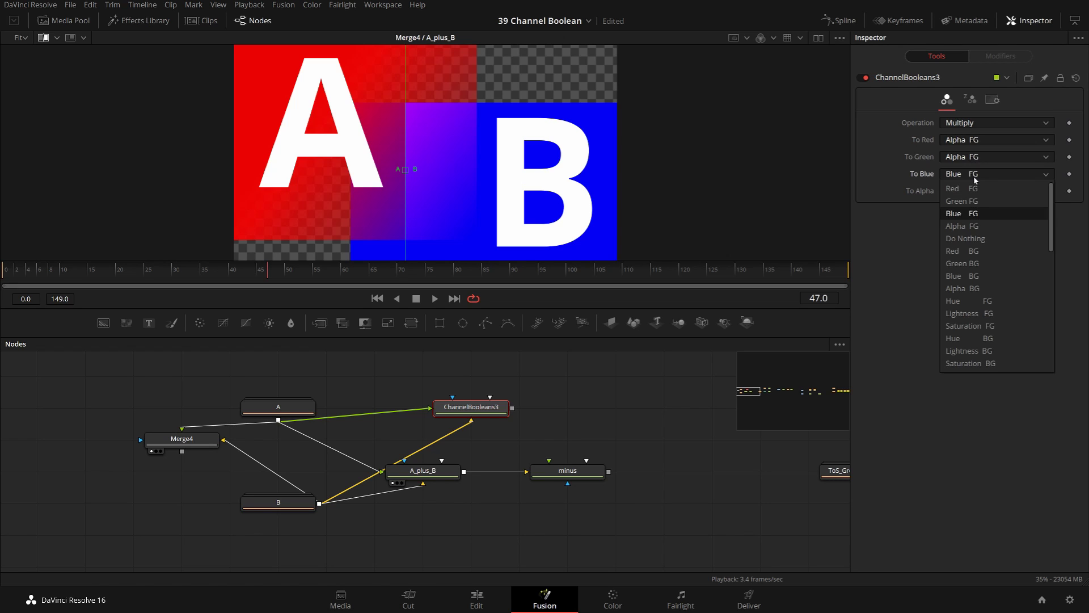
{"action": "left_click", "coordinate": [968, 225]}
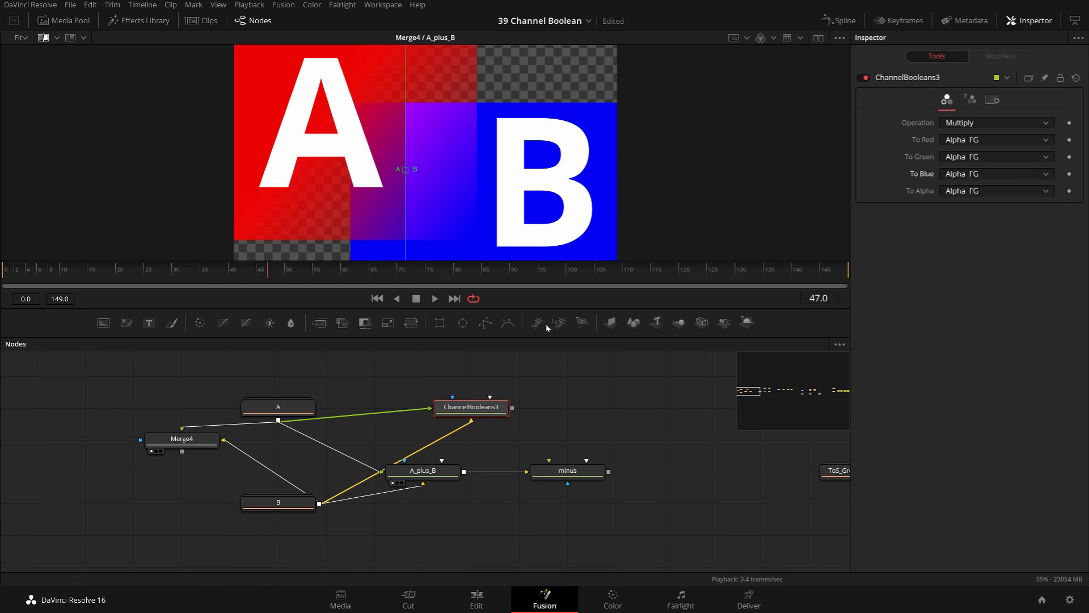
View the multiplied result without the wipe and align its node directly above A_plus_B
{"action": "left_click_drag", "start_coordinate": [464, 419], "coordinate": [451, 226]}
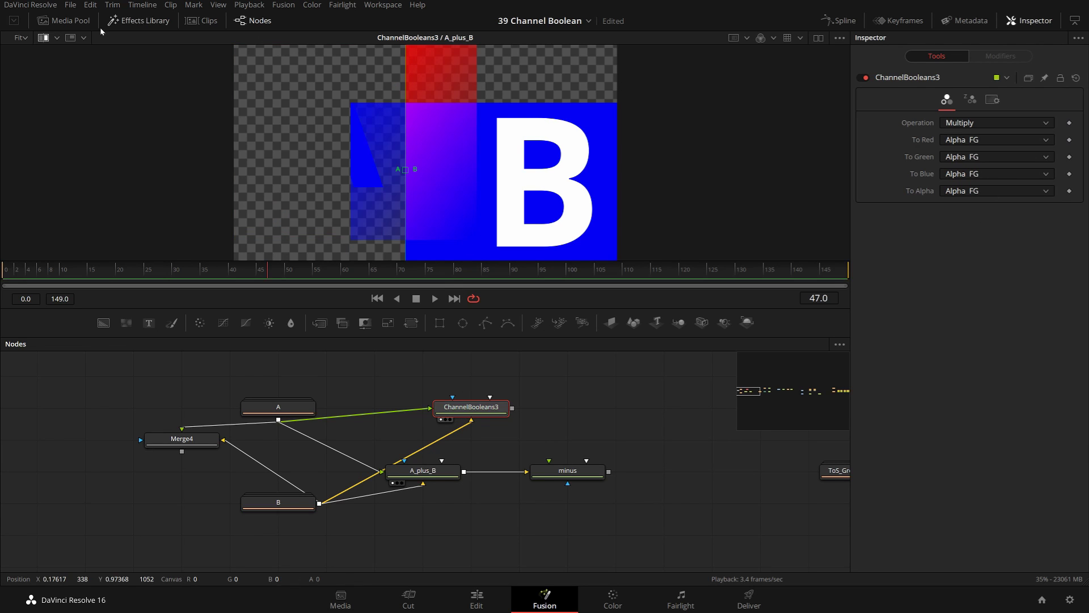
{"action": "left_click", "coordinate": [43, 38]}
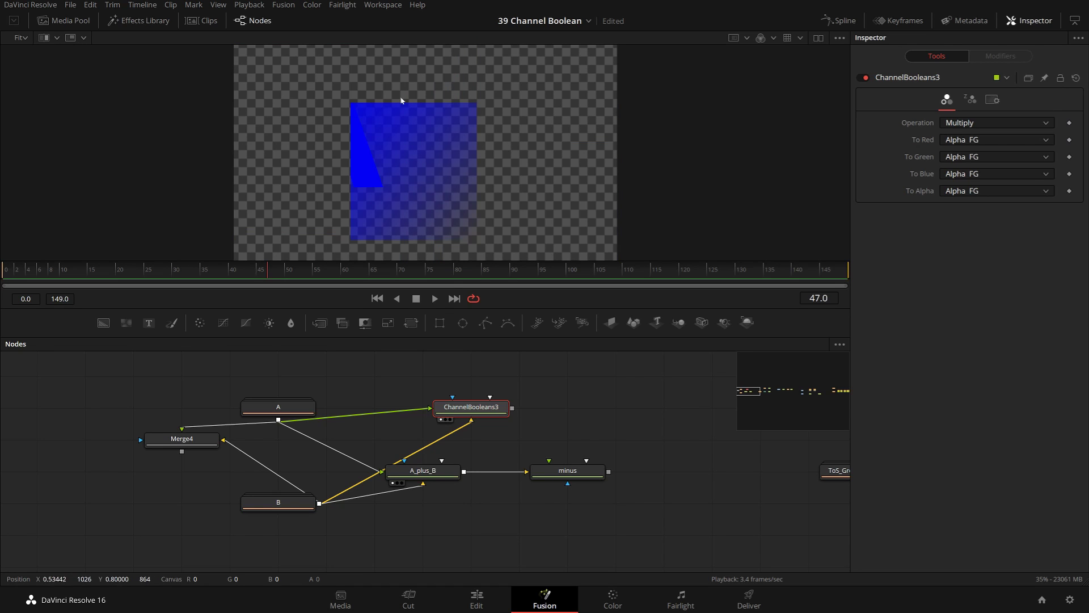
{"action": "left_click_drag", "start_coordinate": [481, 413], "coordinate": [433, 413]}
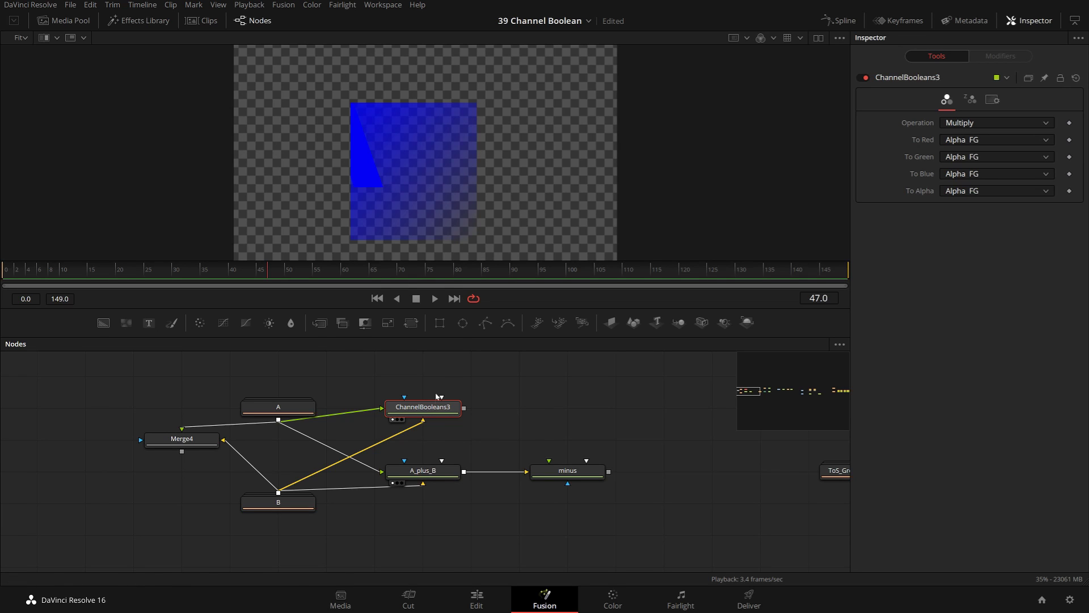
Rename the multiplying Channel Booleans node to B_mult_Aalpha
{"action": "key", "text": "F2"}
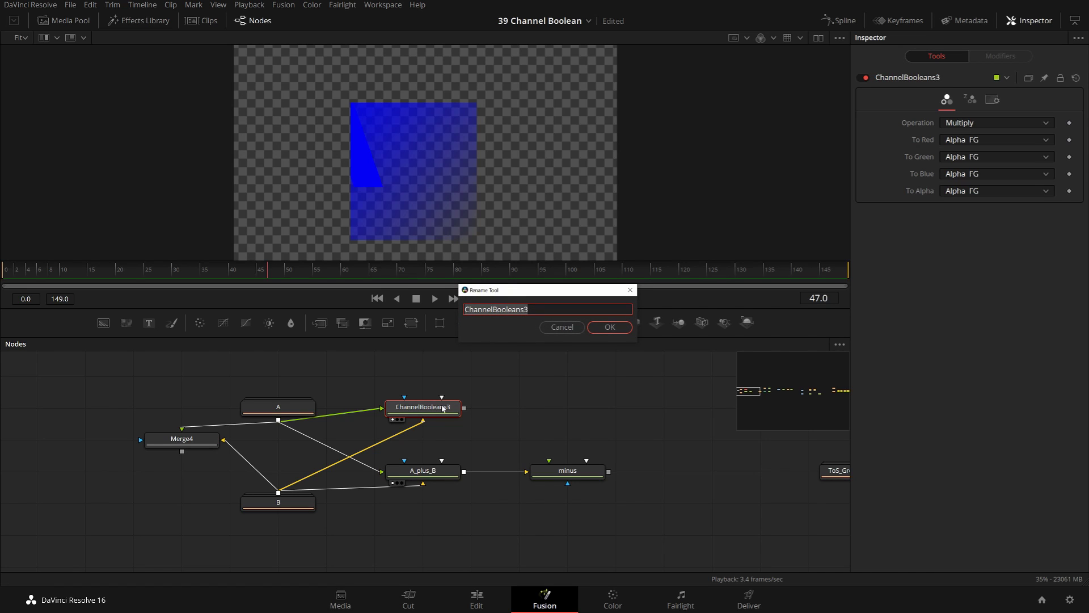
{"action": "type", "text": "B_mult_Aa"}
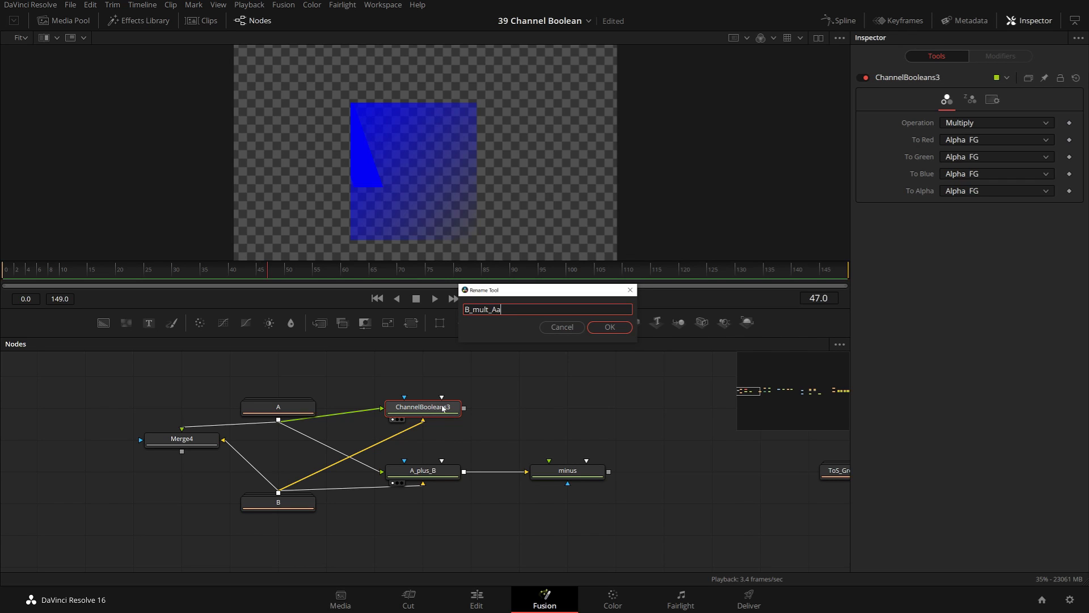
{"action": "type", "text": "lpha"}
{"action": "key", "text": "Return"}
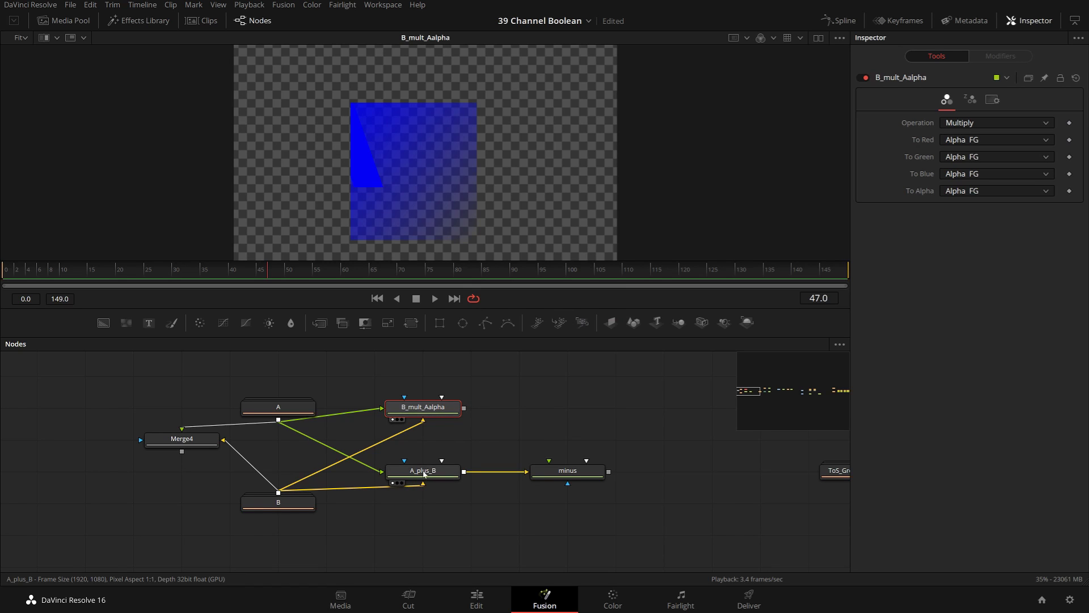
Connect B_mult_Aalpha to the foreground of the minus node and view the subtracted result
{"action": "left_click_drag", "start_coordinate": [464, 408], "coordinate": [594, 476]}
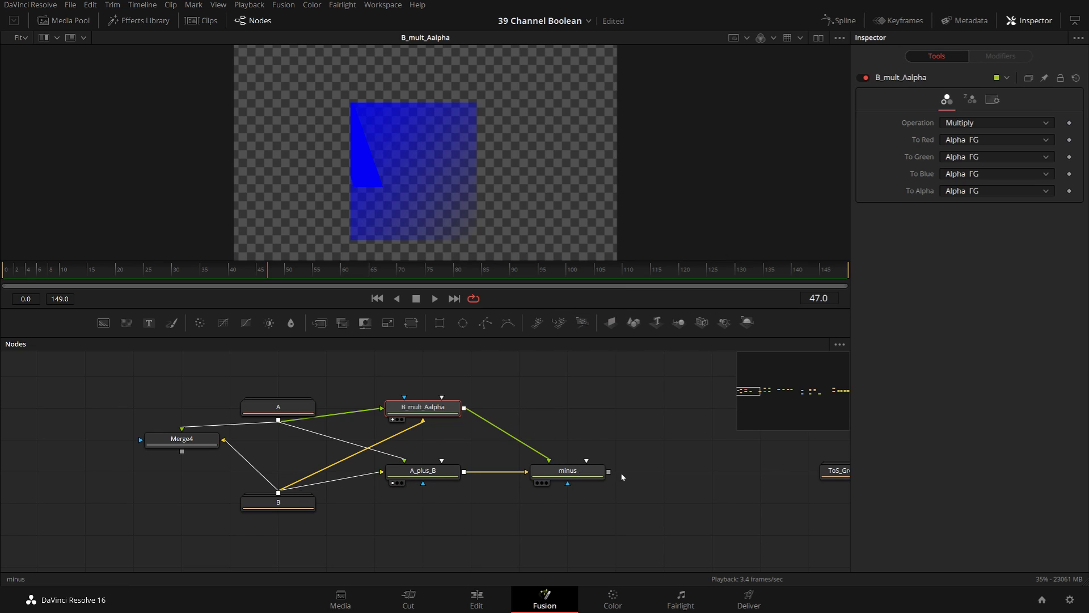
{"action": "left_click", "coordinate": [596, 473]}
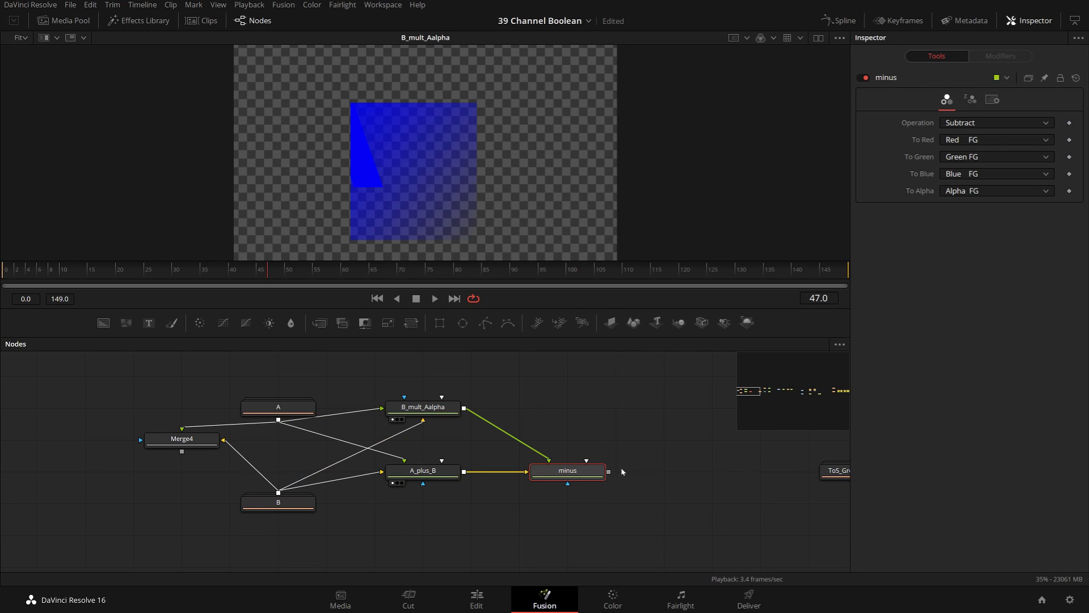
{"action": "key", "text": "1"}
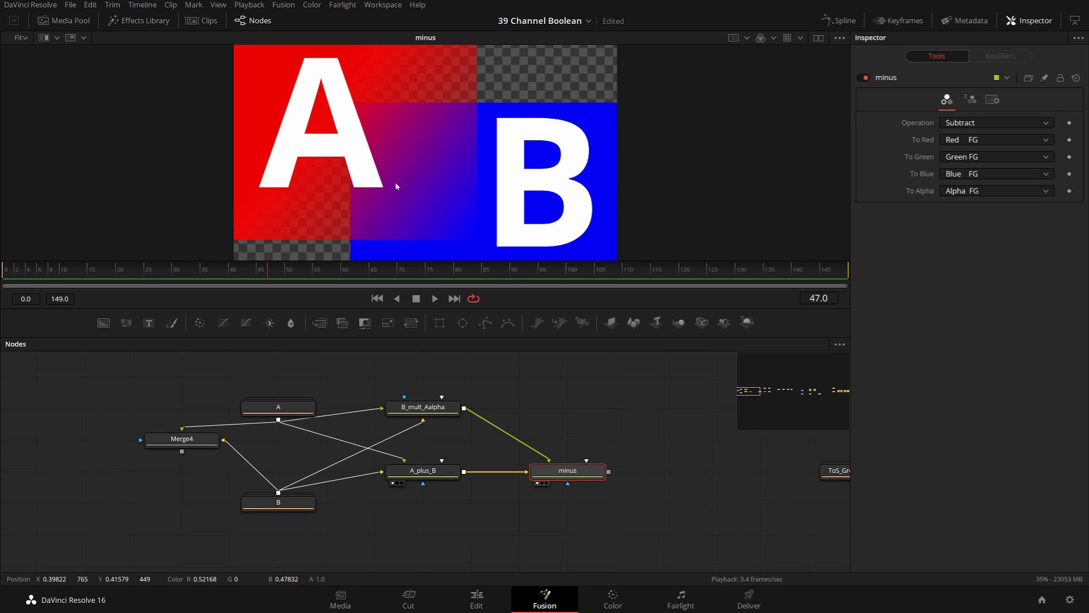
Compare Merge4 with the minus node's result by sweeping an A/B wipe across the viewer
{"action": "left_click", "coordinate": [43, 37]}
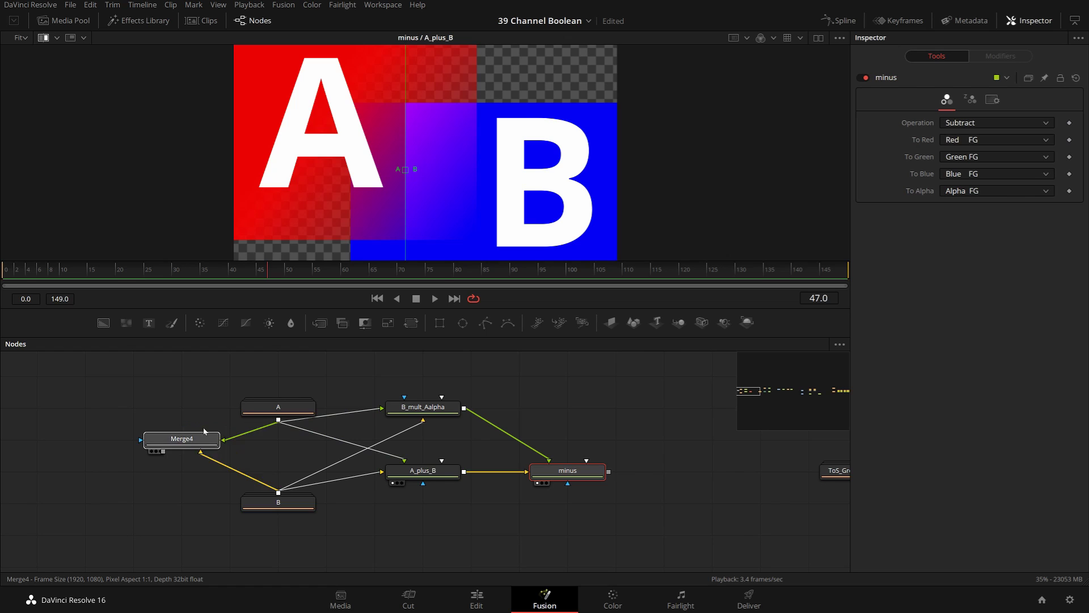
{"action": "left_click_drag", "start_coordinate": [326, 192], "coordinate": [326, 192]}
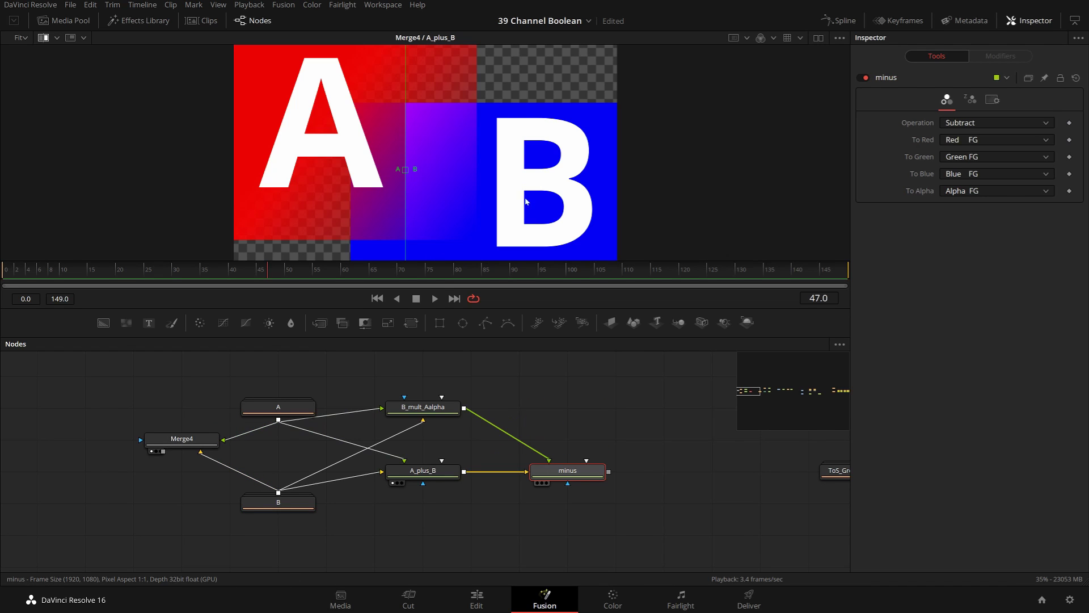
{"action": "left_click_drag", "start_coordinate": [526, 202], "coordinate": [518, 151]}
{"action": "left_click_drag", "start_coordinate": [406, 175], "coordinate": [681, 163]}
{"action": "left_click_drag", "start_coordinate": [305, 140], "coordinate": [392, 130]}
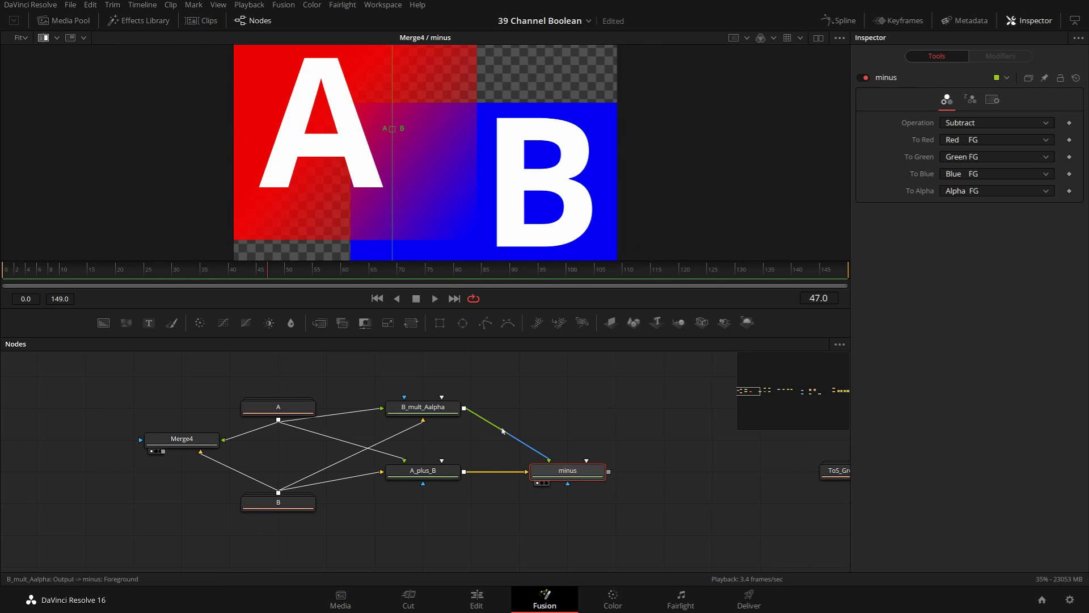
View the _3D_Text render with the A/B wipe and the viewer's checker underlay turned off
{"action": "left_click_drag", "start_coordinate": [423, 383], "coordinate": [555, 520]}
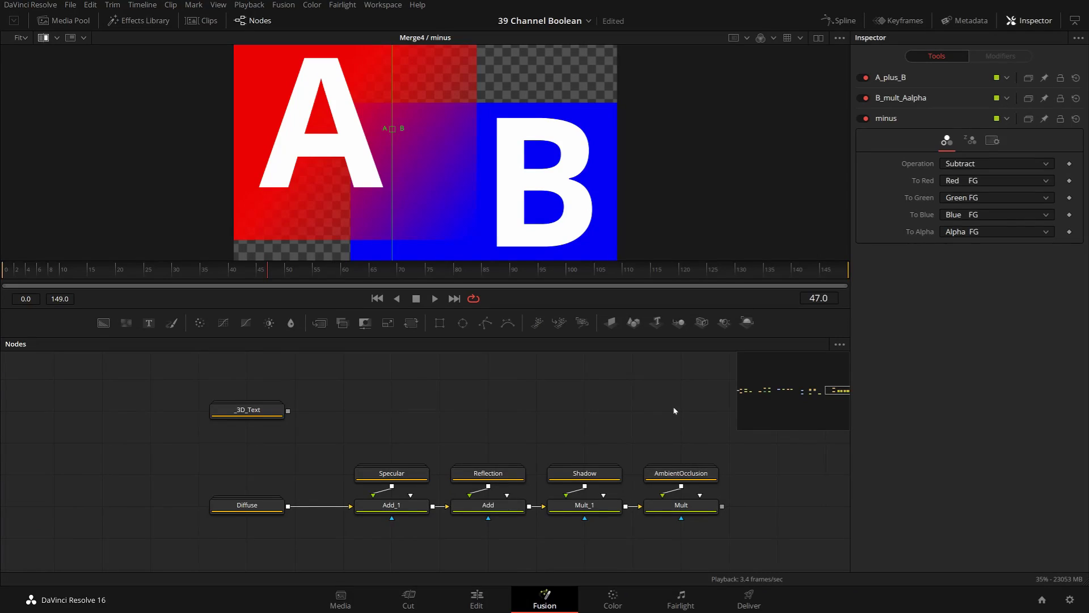
{"action": "left_click", "coordinate": [272, 416]}
{"action": "key", "text": "1"}
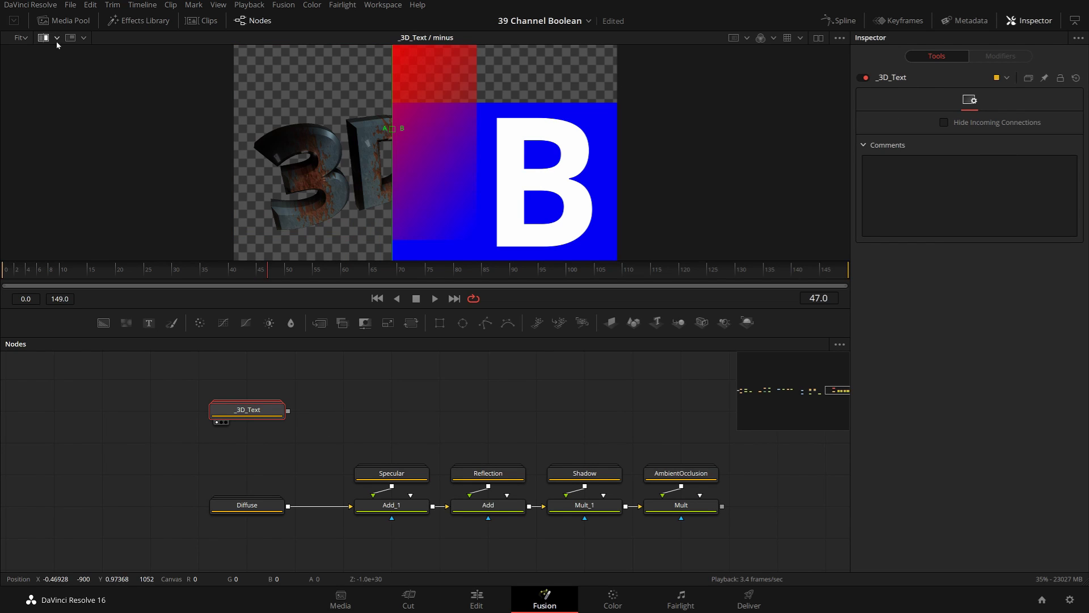
{"action": "left_click", "coordinate": [41, 38]}
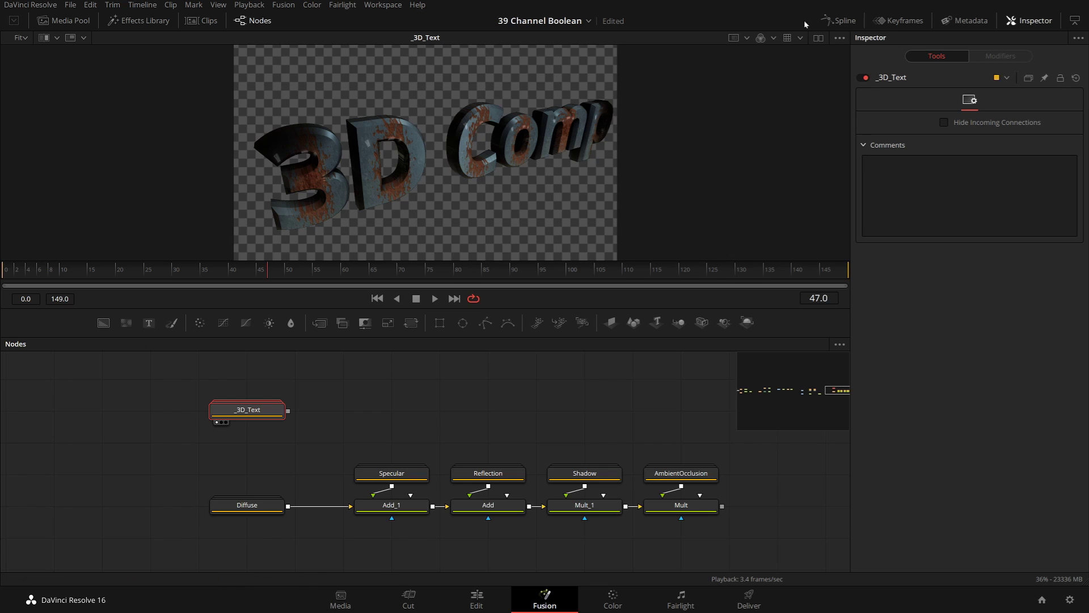
{"action": "left_click", "coordinate": [840, 38]}
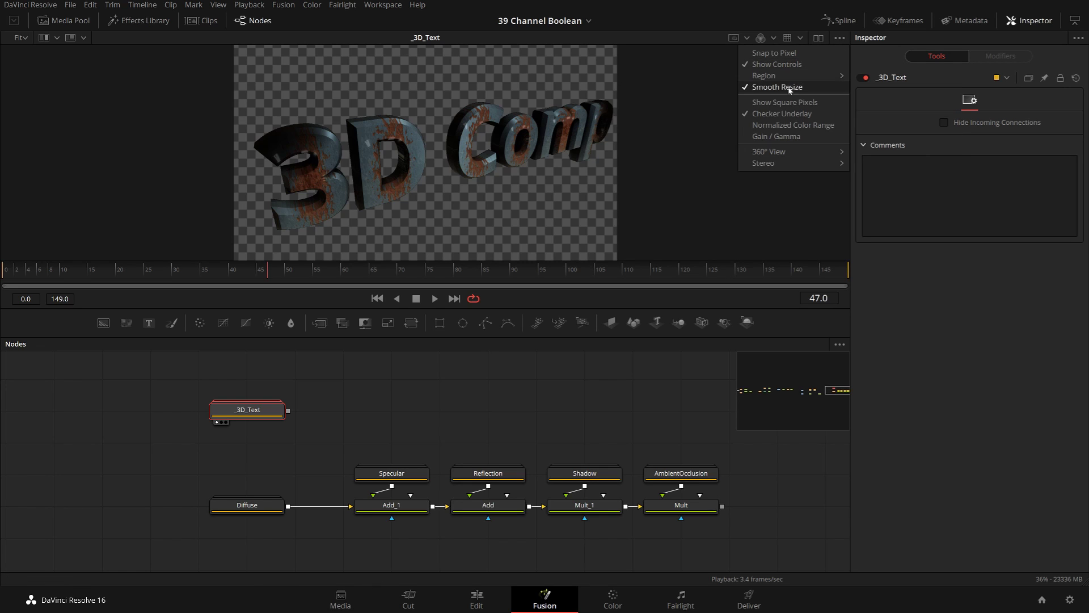
{"action": "left_click", "coordinate": [792, 113]}
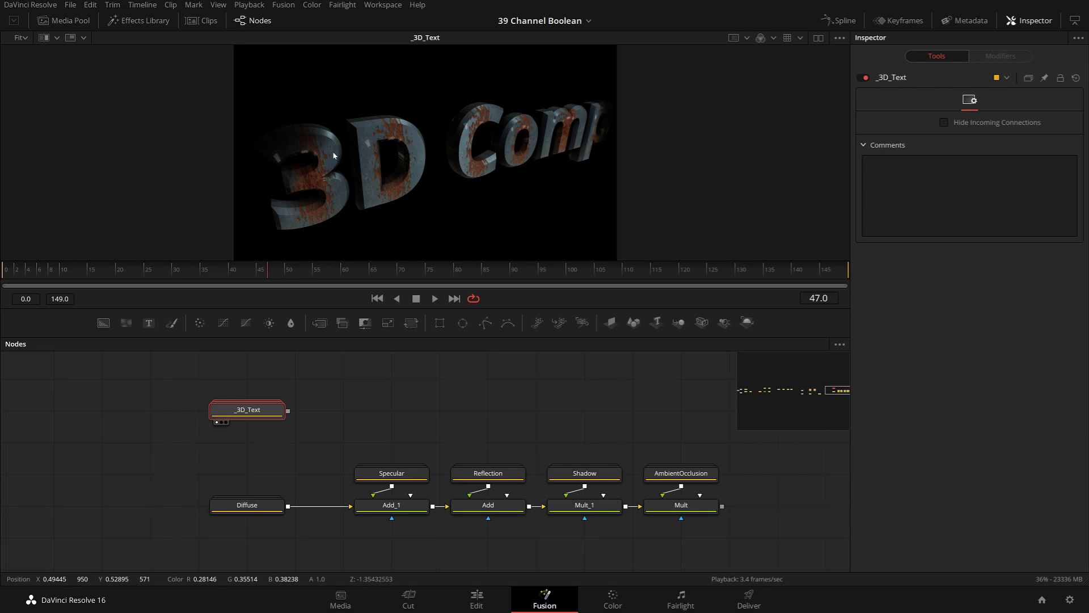
{"action": "mouse_move", "coordinate": [365, 384]}
{"action": "left_mouse_down"}
{"action": "mouse_move", "coordinate": [469, 411]}
{"action": "mouse_move", "coordinate": [354, 383]}
{"action": "left_mouse_up"}
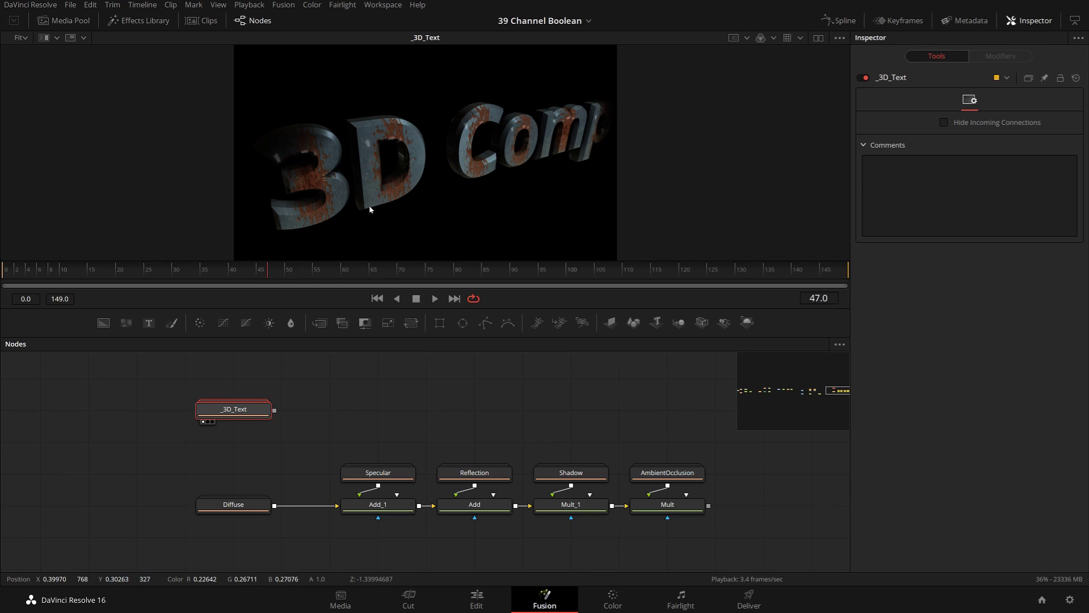
View the Diffuse, Specular and Reflection render passes one after another
{"action": "left_click", "coordinate": [241, 507]}
{"action": "key", "text": "1"}
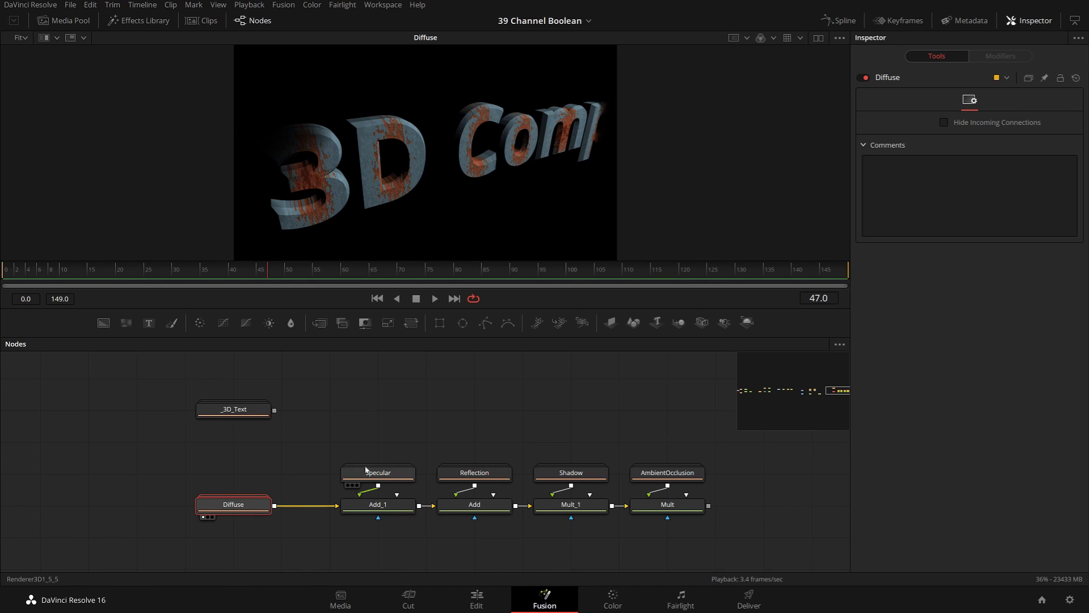
{"action": "left_click", "coordinate": [384, 474]}
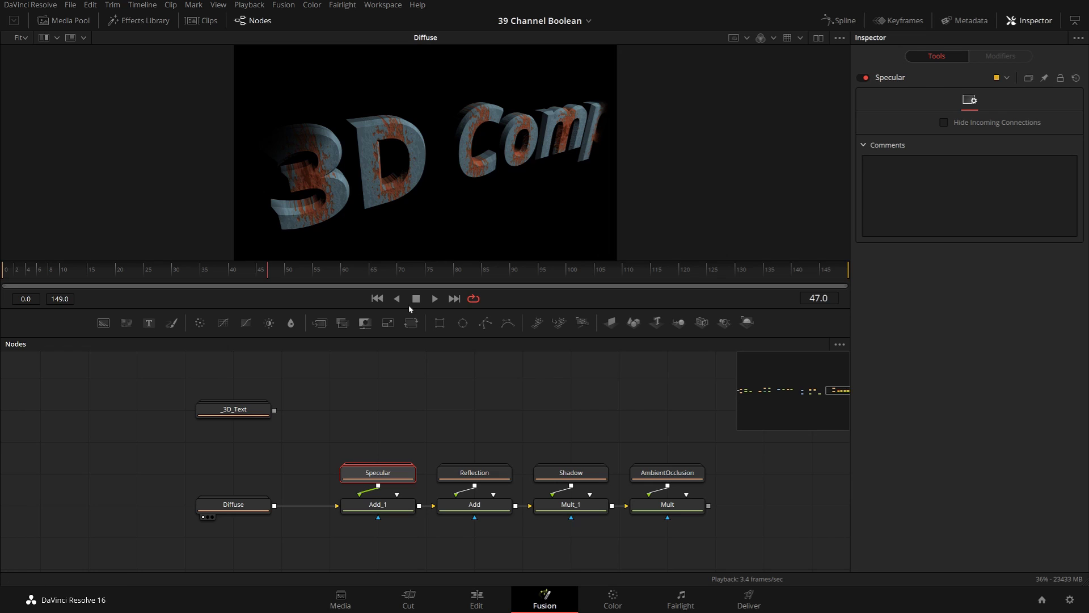
{"action": "key", "text": "1"}
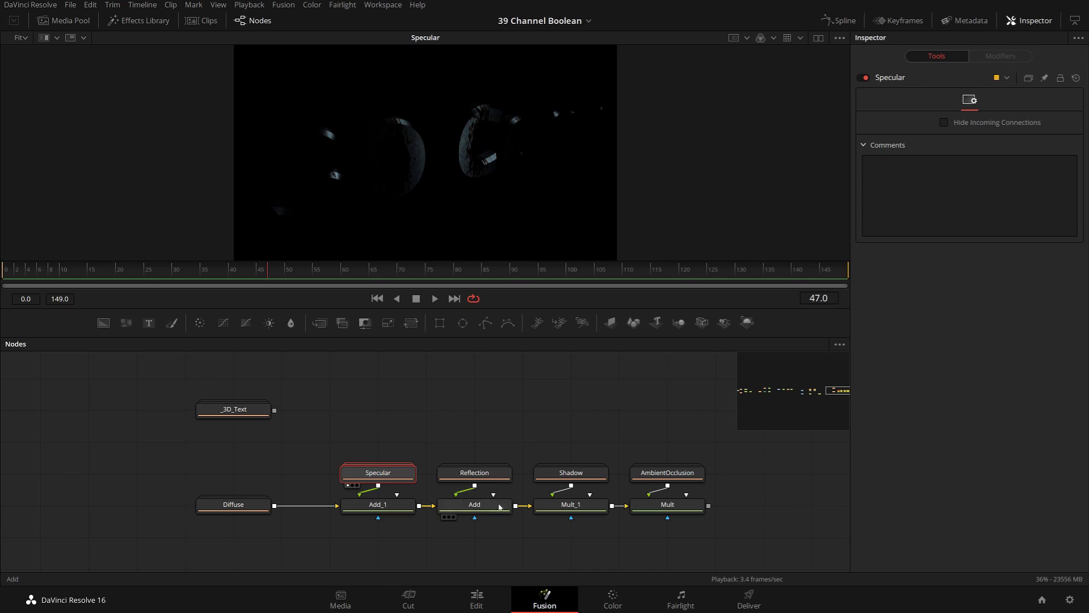
{"action": "left_click", "coordinate": [484, 476]}
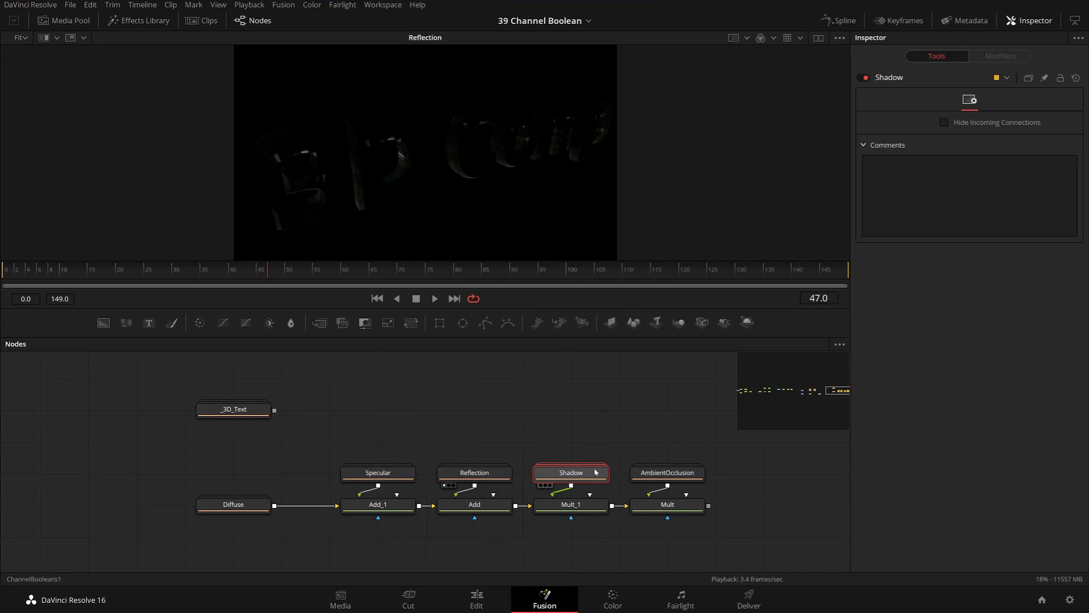
View the Shadow pass up close, followed by the whole AmbientOcclusion pass
{"action": "key", "text": "1"}
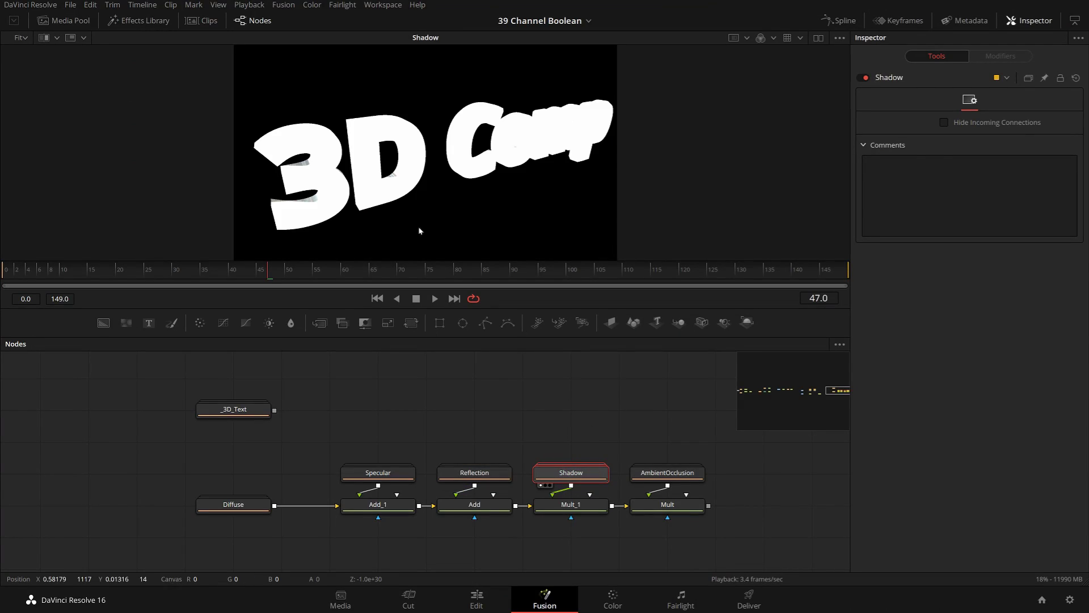
{"action": "scroll", "coordinate": [340, 171], "scroll_direction": "up", "scroll_amount": 3}
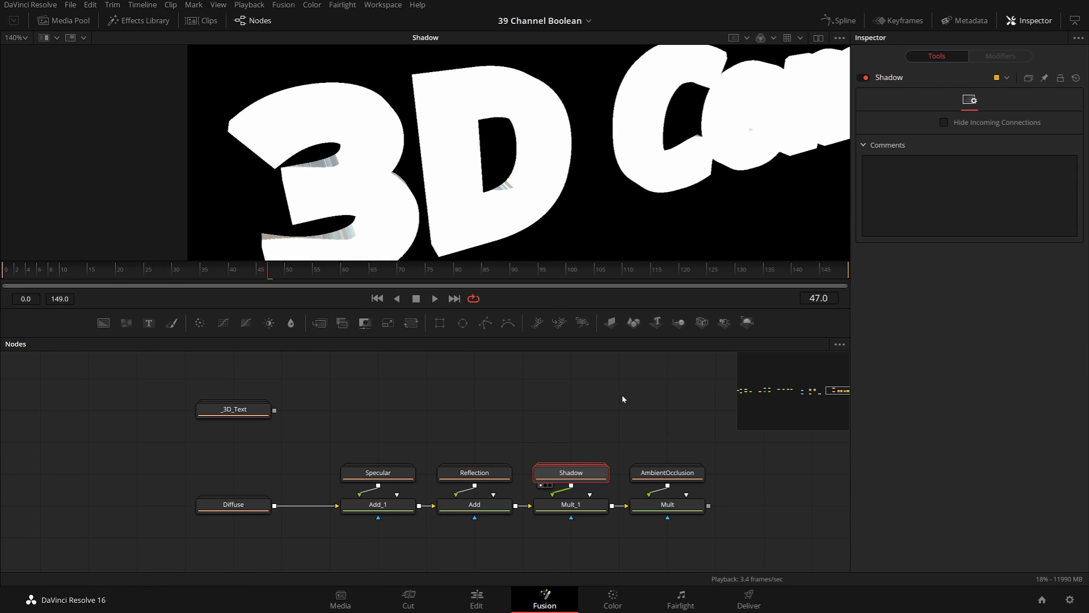
{"action": "left_click_drag", "start_coordinate": [622, 399], "coordinate": [553, 389]}
{"action": "left_click_drag", "start_coordinate": [581, 460], "coordinate": [577, 155]}
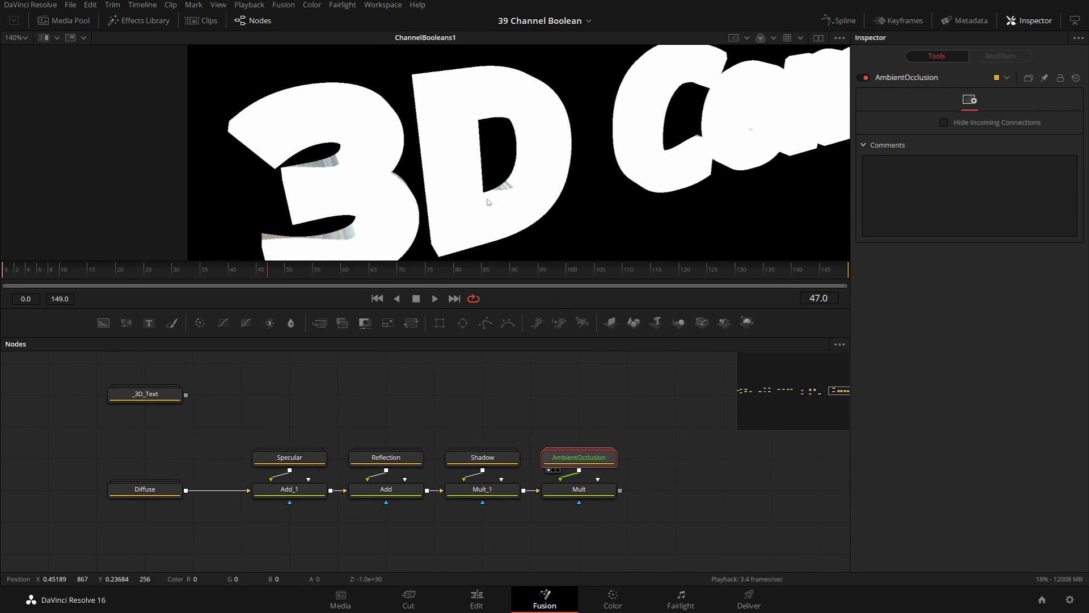
{"action": "scroll", "coordinate": [510, 170], "scroll_direction": "down", "scroll_amount": 4}
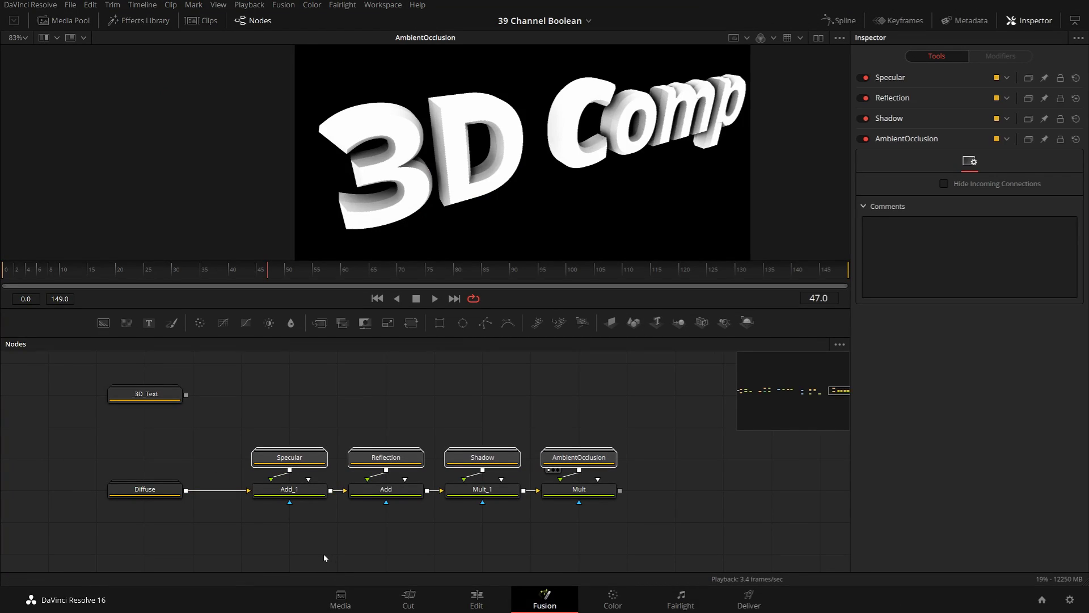
View the Diffuse pass and the results of adding specular at Add_1 and reflection at Add
{"action": "left_click", "coordinate": [150, 489]}
{"action": "key", "text": "1"}
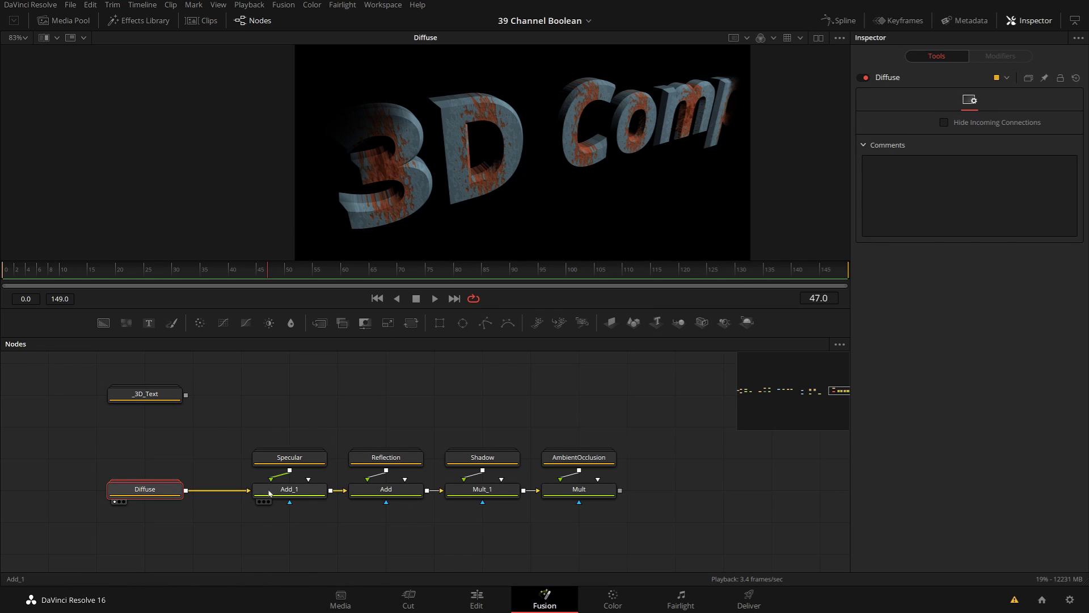
{"action": "left_click", "coordinate": [303, 495]}
{"action": "key", "text": "1"}
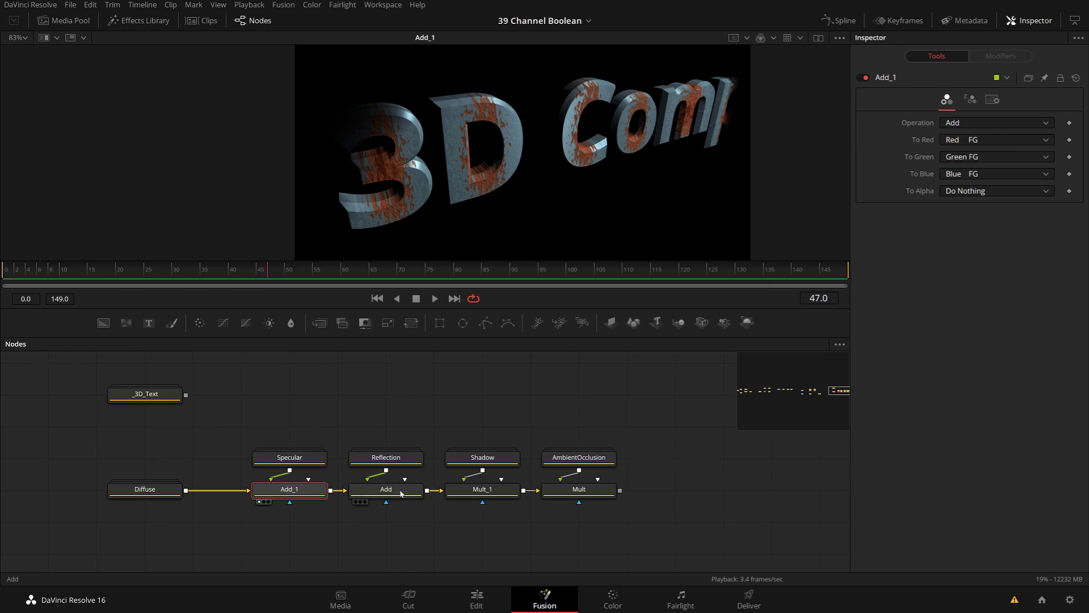
{"action": "key", "text": "1"}
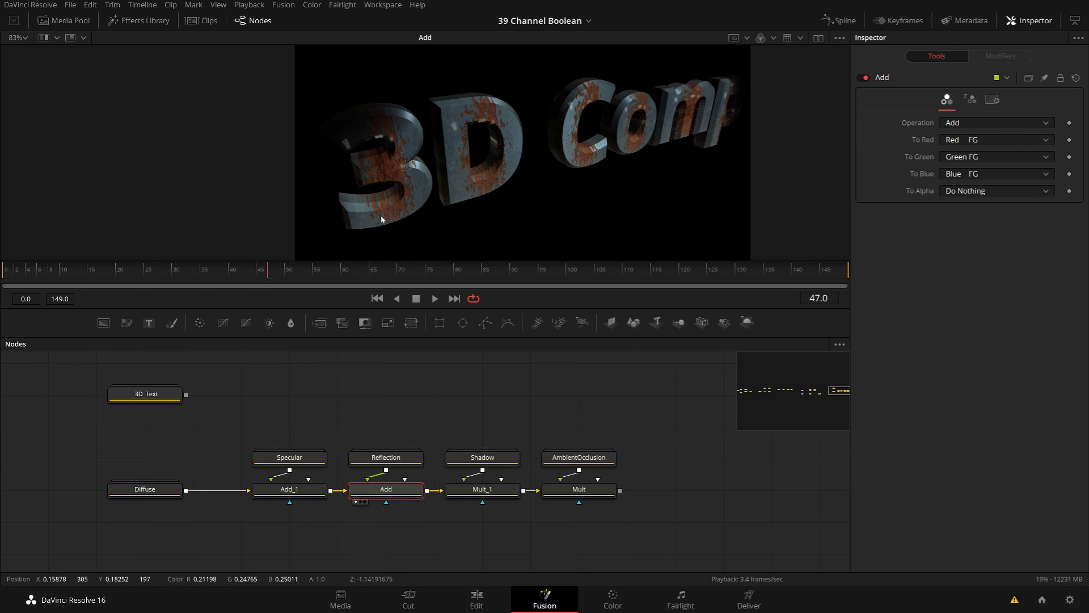
View the results of multiplying in the shadow at Mult_1 and the ambient occlusion at Mult
{"action": "left_click", "coordinate": [494, 497]}
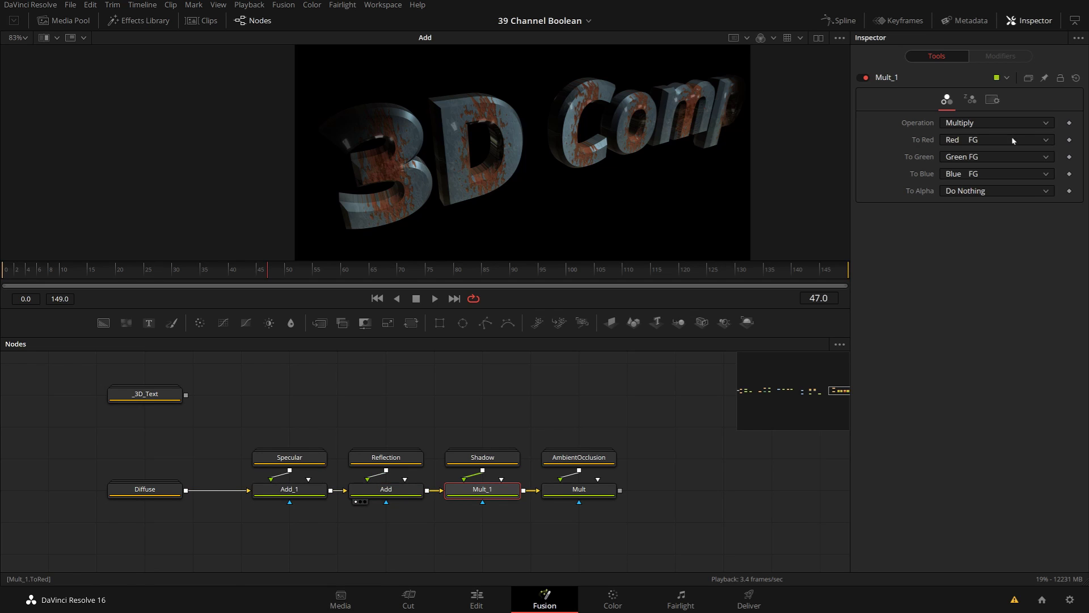
{"action": "key", "text": "1"}
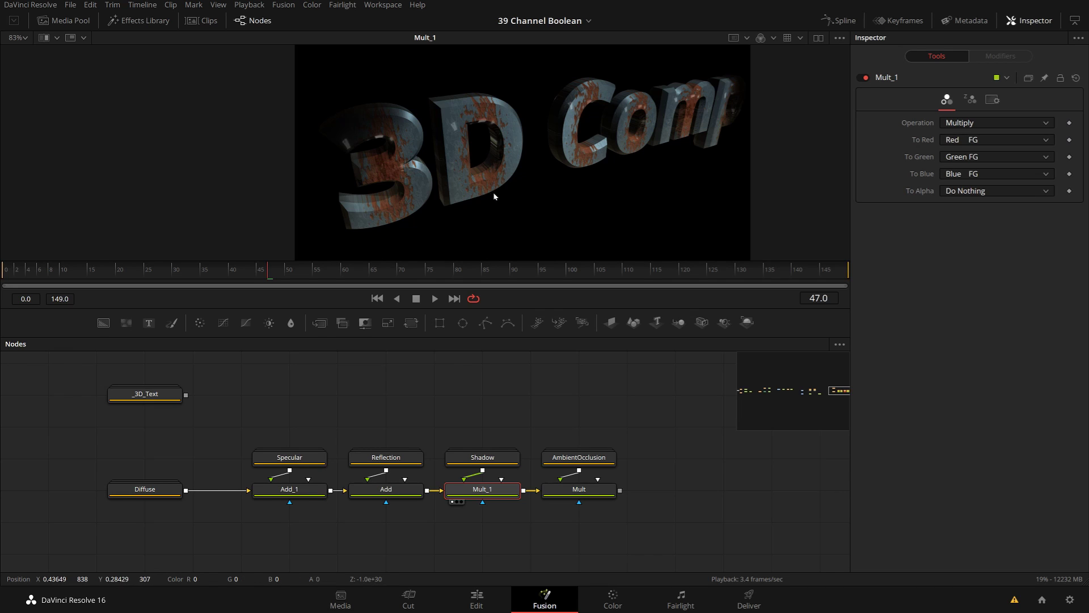
{"action": "left_click", "coordinate": [588, 496]}
{"action": "key", "text": "1"}
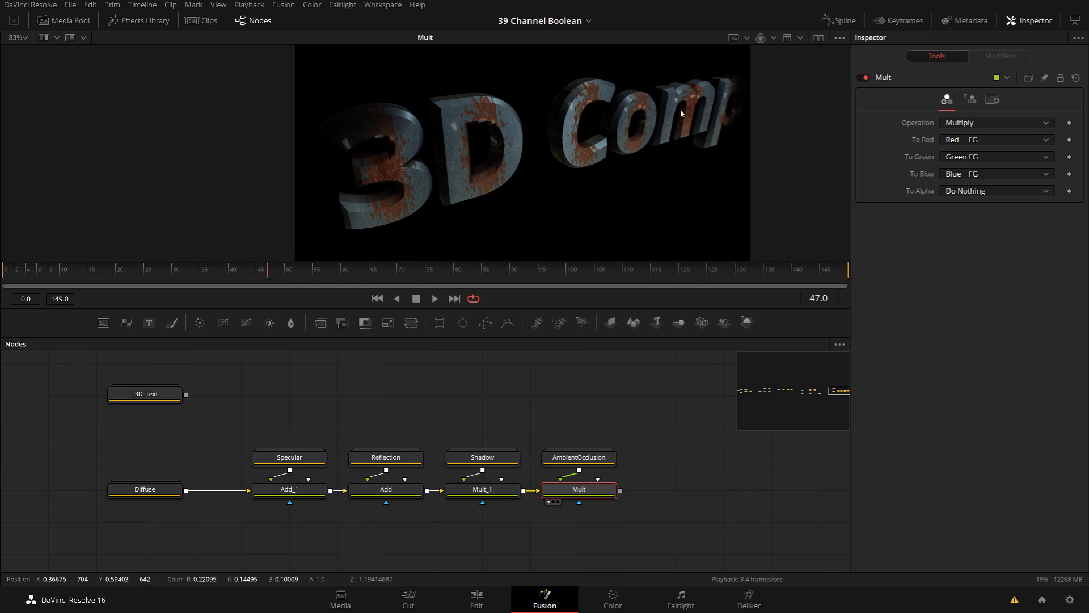
Compare the original _3D_Text render with the rebuilt result at Mult
{"action": "left_click_drag", "start_coordinate": [145, 386], "coordinate": [457, 93]}
{"action": "left_click", "coordinate": [566, 492]}
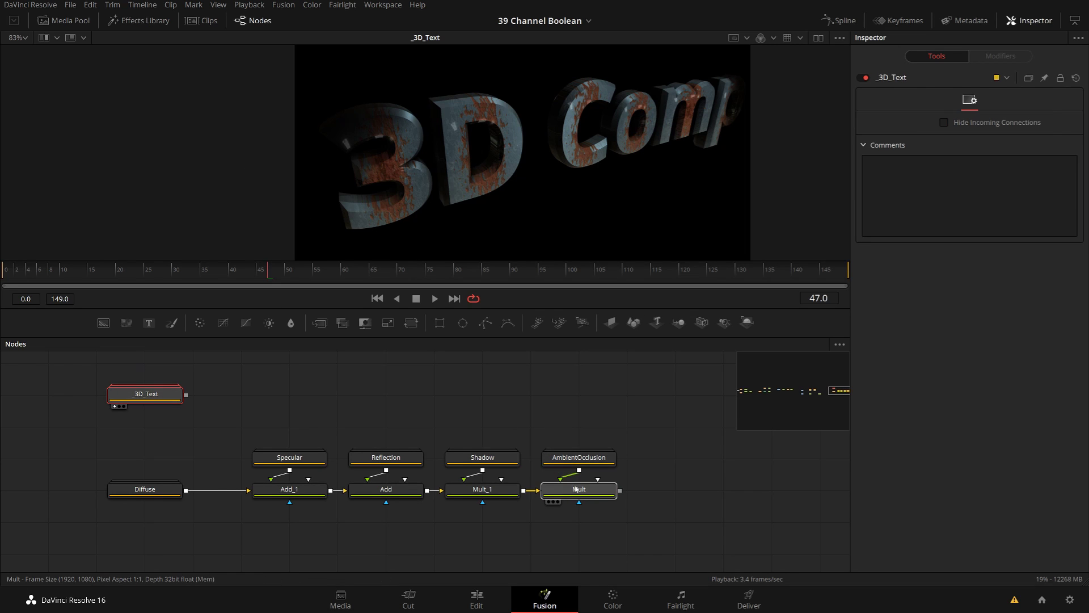
{"action": "key", "text": "1"}
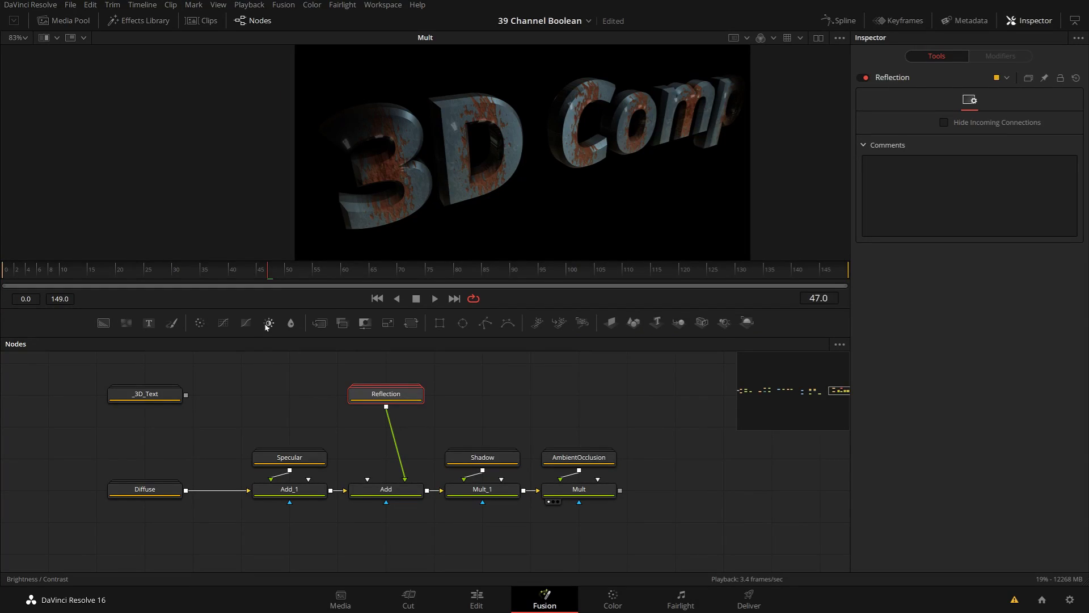
Insert a Brightness/Contrast node between Reflection and Add and raise its gain to strengthen the reflections
{"action": "left_click", "coordinate": [268, 325]}
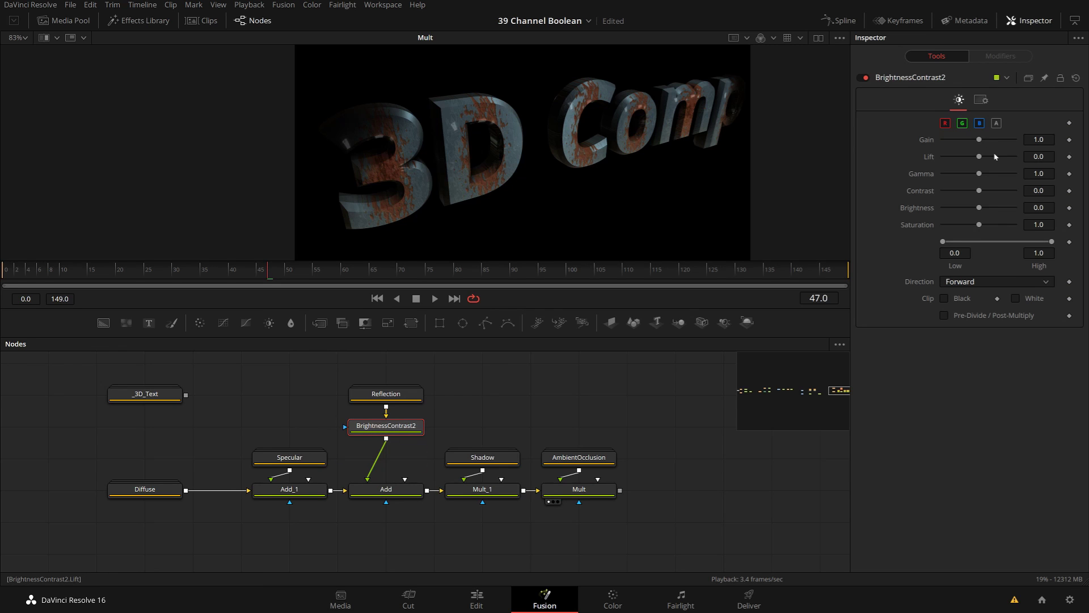
{"action": "mouse_move", "coordinate": [980, 141]}
{"action": "left_mouse_down"}
{"action": "mouse_move", "coordinate": [1015, 144]}
{"action": "mouse_move", "coordinate": [980, 144]}
{"action": "mouse_move", "coordinate": [992, 147]}
{"action": "left_mouse_up"}
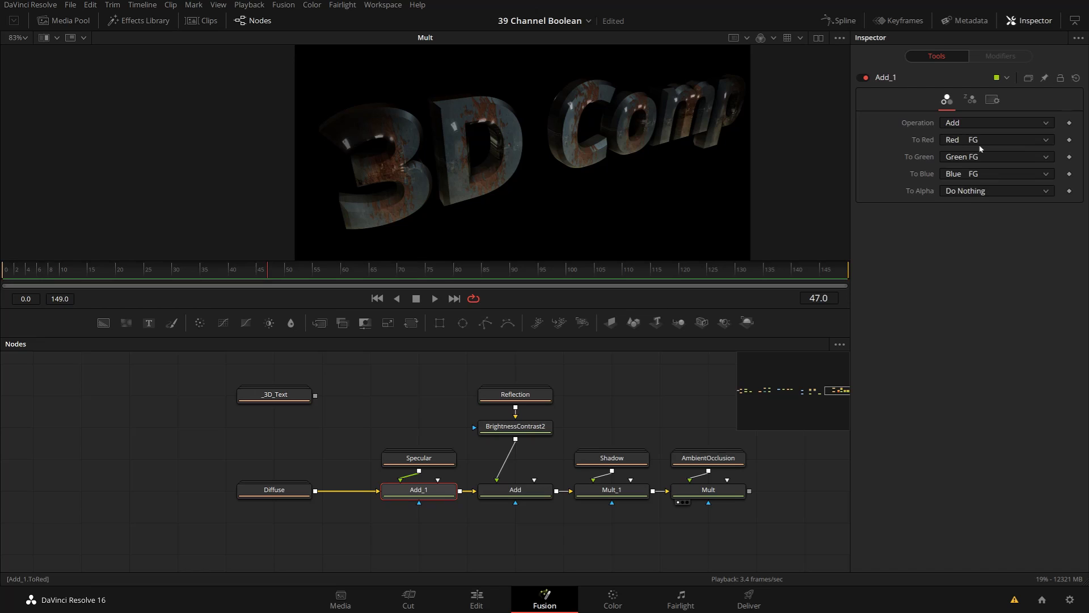
Examine the source channels available for To Red on Add_1 without changing the selection
{"action": "left_click", "coordinate": [980, 146]}
{"action": "scroll", "coordinate": [967, 267], "scroll_direction": "down", "scroll_amount": 2}
{"action": "scroll", "coordinate": [965, 238], "scroll_direction": "down", "scroll_amount": 3}
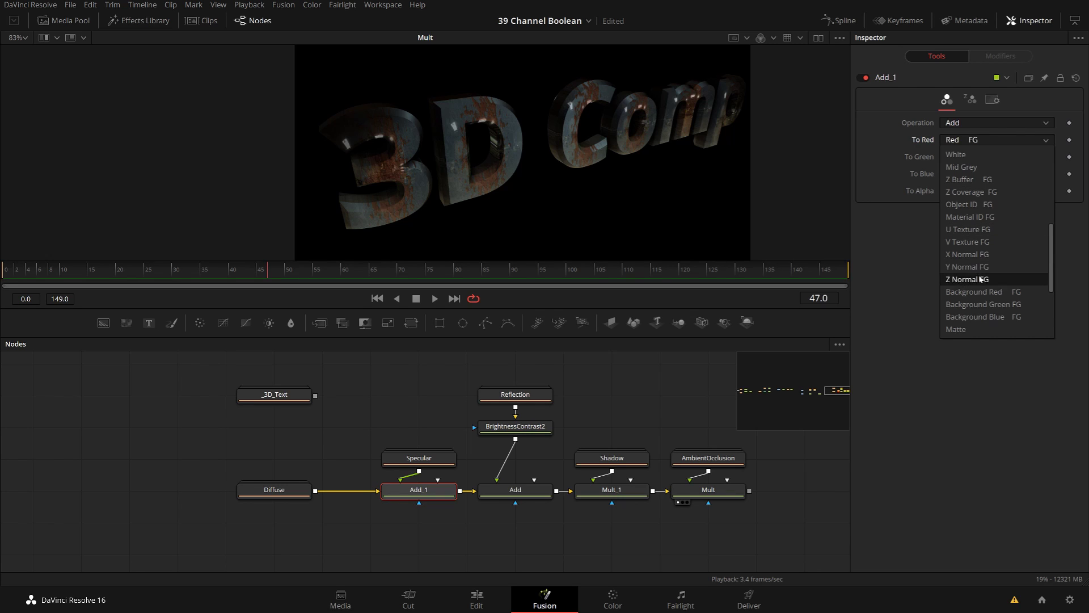
{"action": "scroll", "coordinate": [980, 261], "scroll_direction": "down", "scroll_amount": 3}
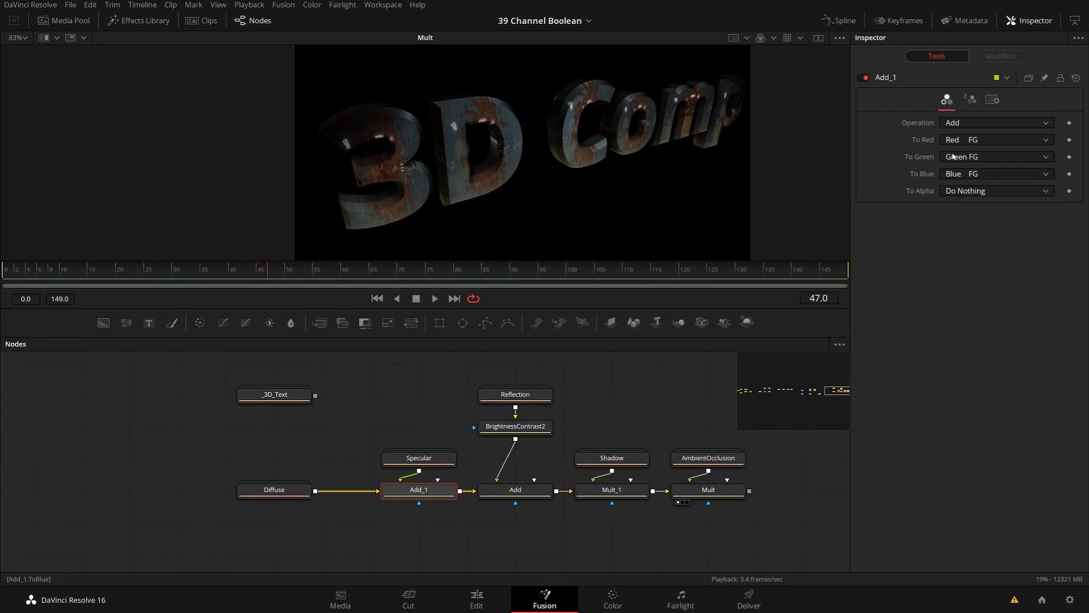
{"action": "left_click", "coordinate": [958, 141]}
{"action": "left_click", "coordinate": [909, 259]}
Enable the extra channels on Add_1 and open the source options for To Z Buffer
{"action": "left_click", "coordinate": [970, 100]}
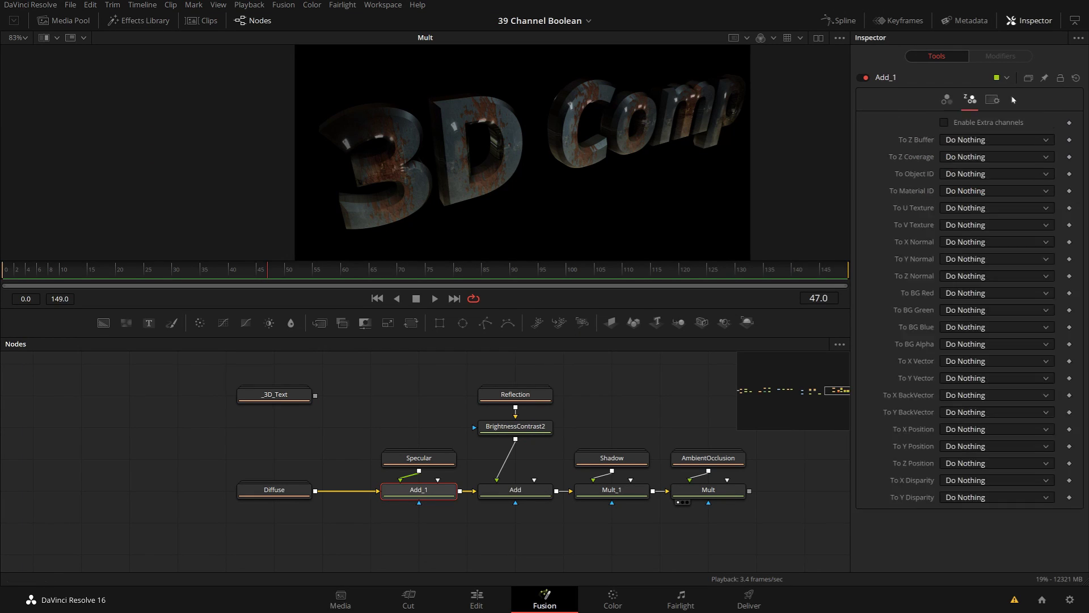
{"action": "left_click", "coordinate": [945, 123]}
{"action": "left_click", "coordinate": [969, 142]}
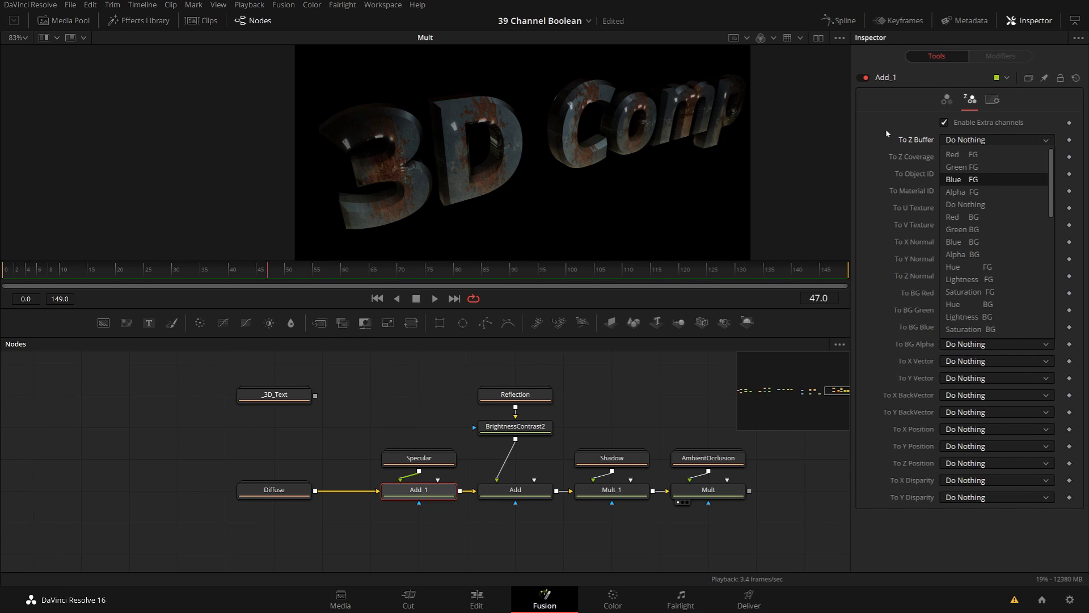
{"action": "left_click", "coordinate": [936, 138]}
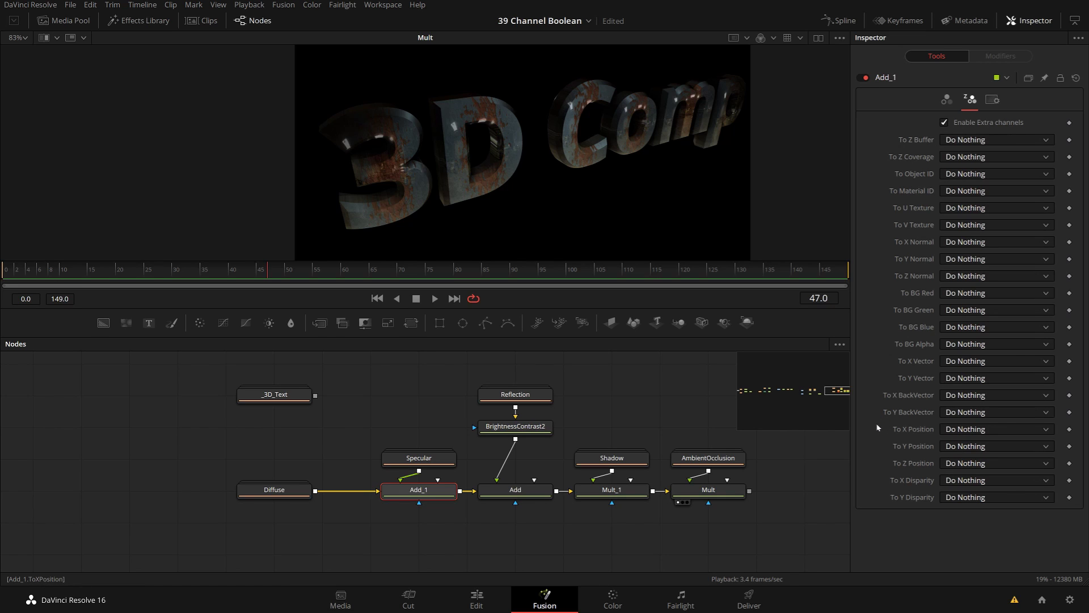
{"action": "left_click", "coordinate": [969, 140]}
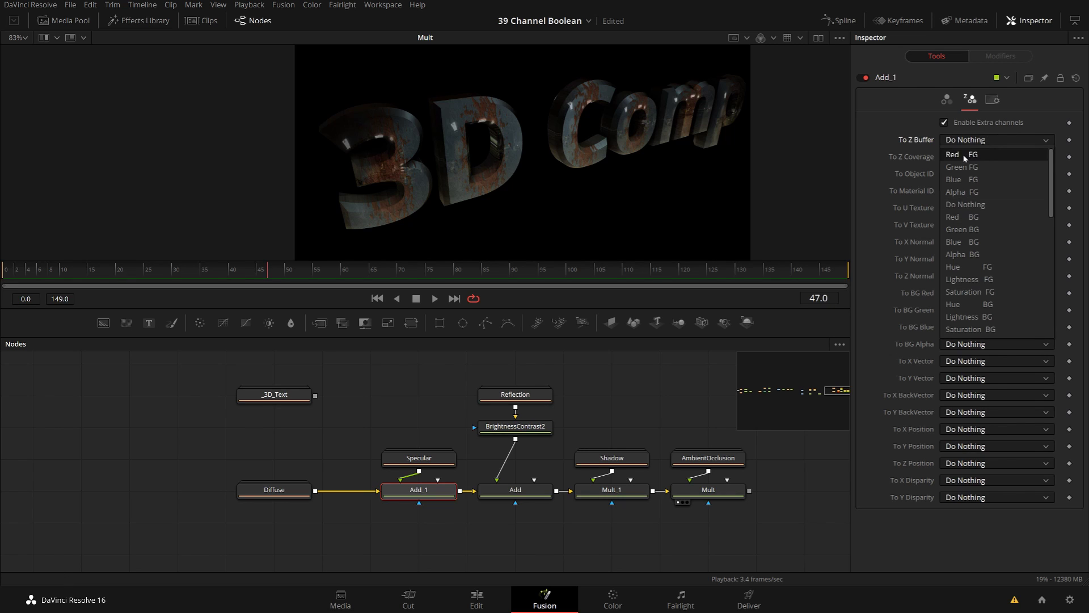